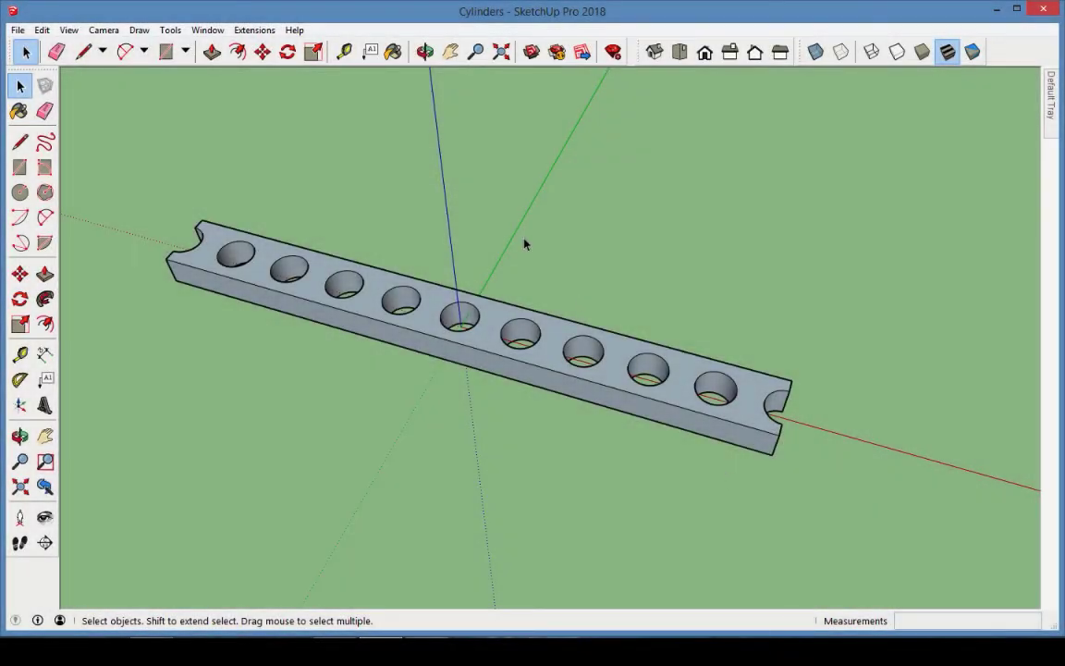
pyautogui.press('o')
pyautogui.moveTo(579, 275); pyautogui.dragTo(623, 391)
pyautogui.press('space')
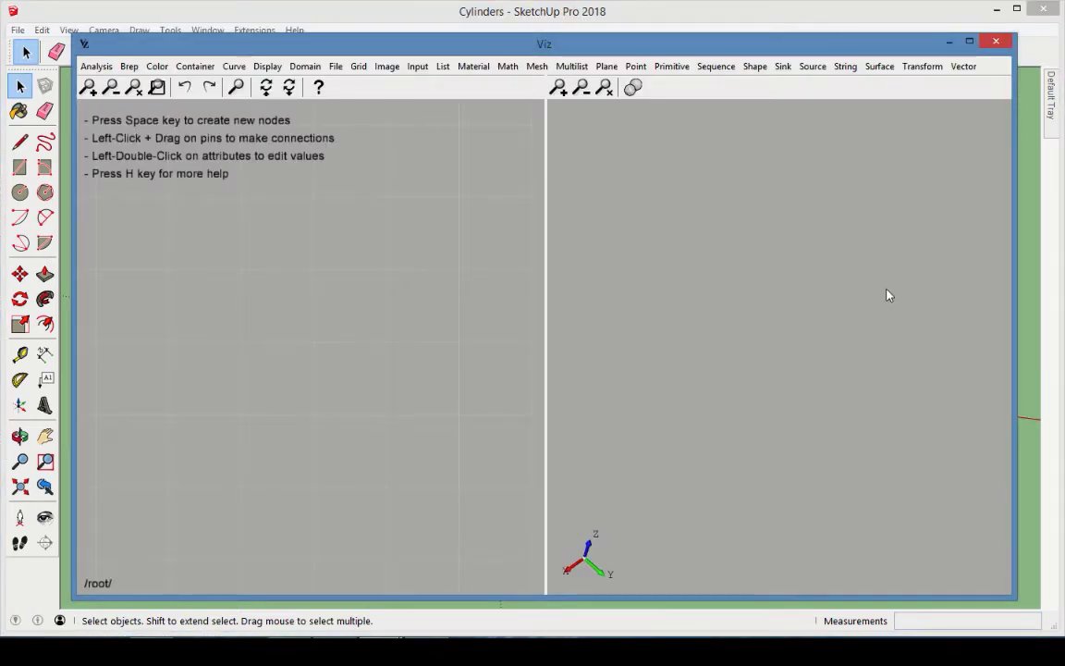
# Add a Cylinder primitive node to the empty graph in Viz
pyautogui.click(672, 66)
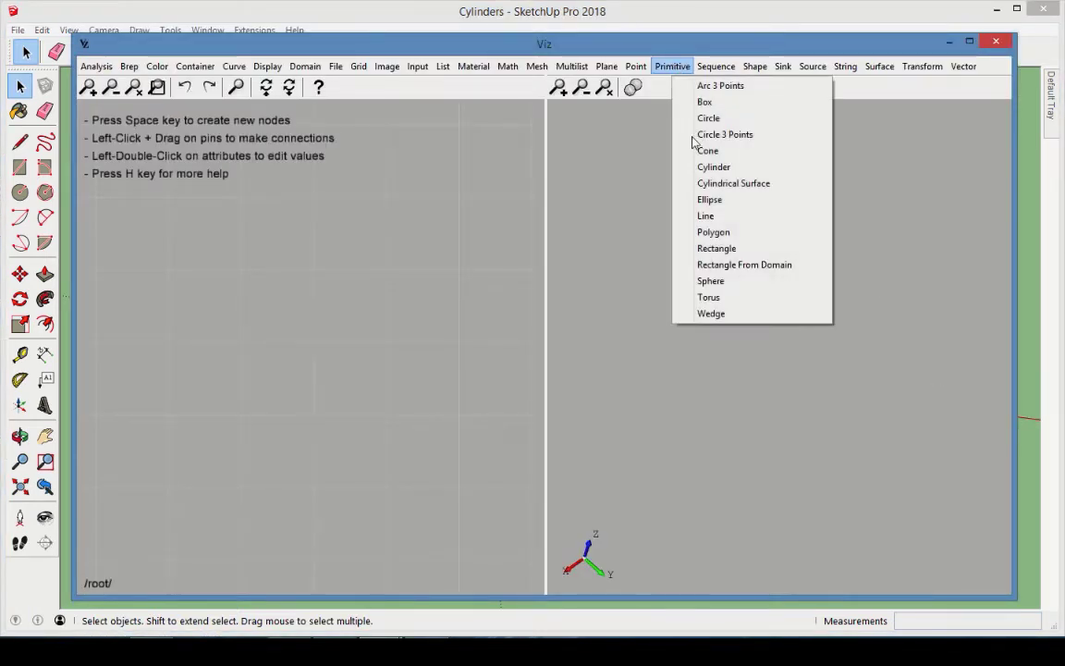
pyautogui.click(706, 168)
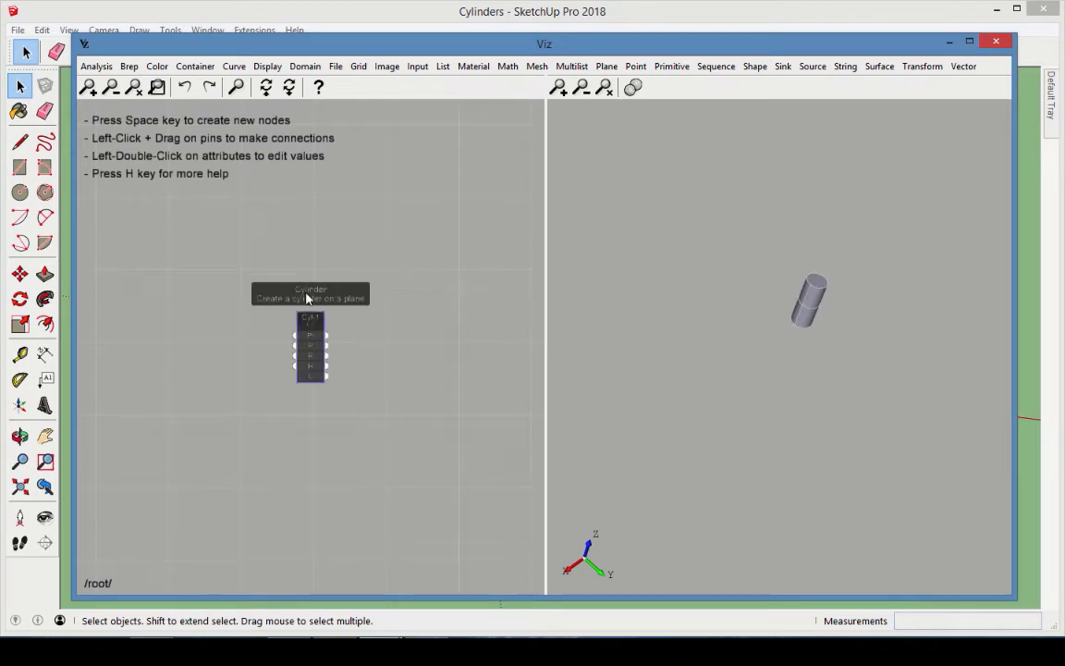
pyautogui.scroll(2, 342, 300)
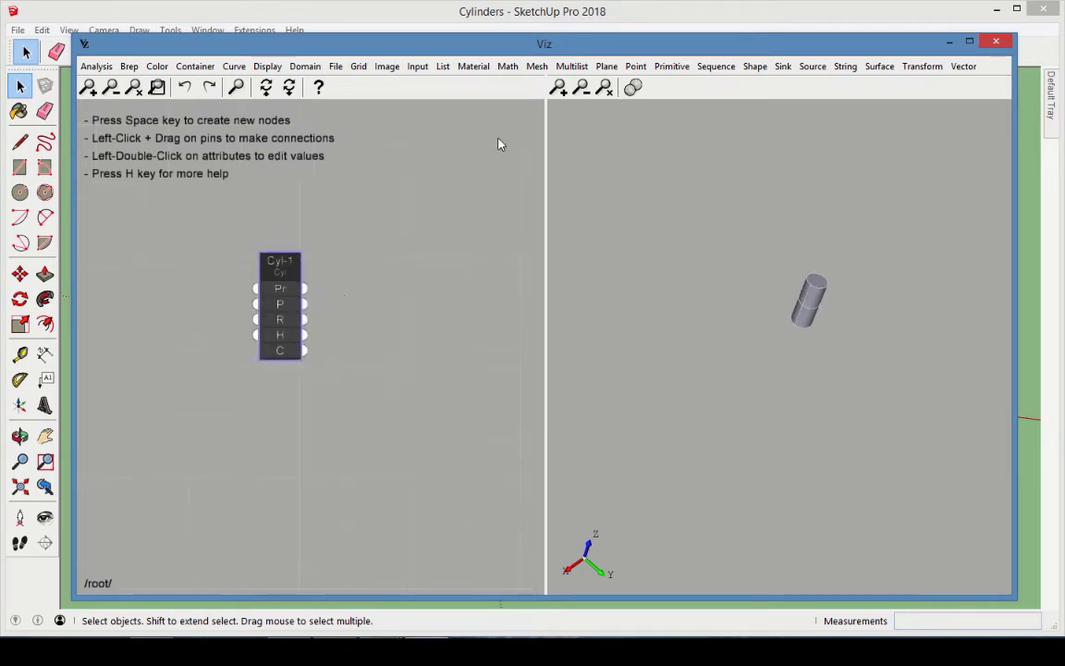
# Add a Series sequence node and place it below and to the left of the Cylinder node
pyautogui.click(716, 66)
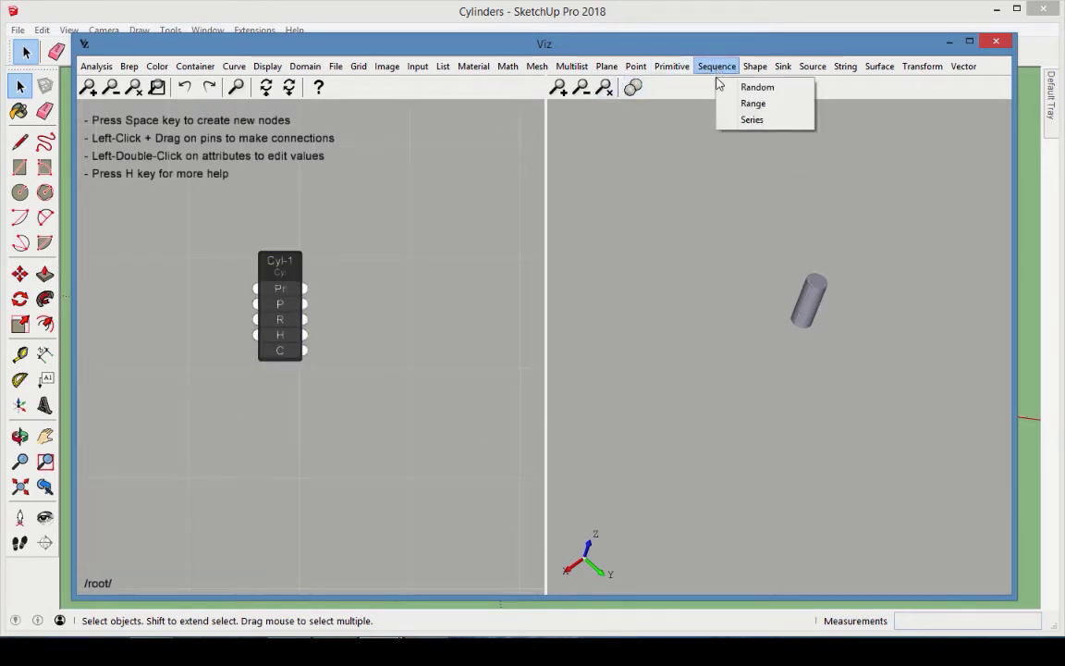
pyautogui.click(751, 119)
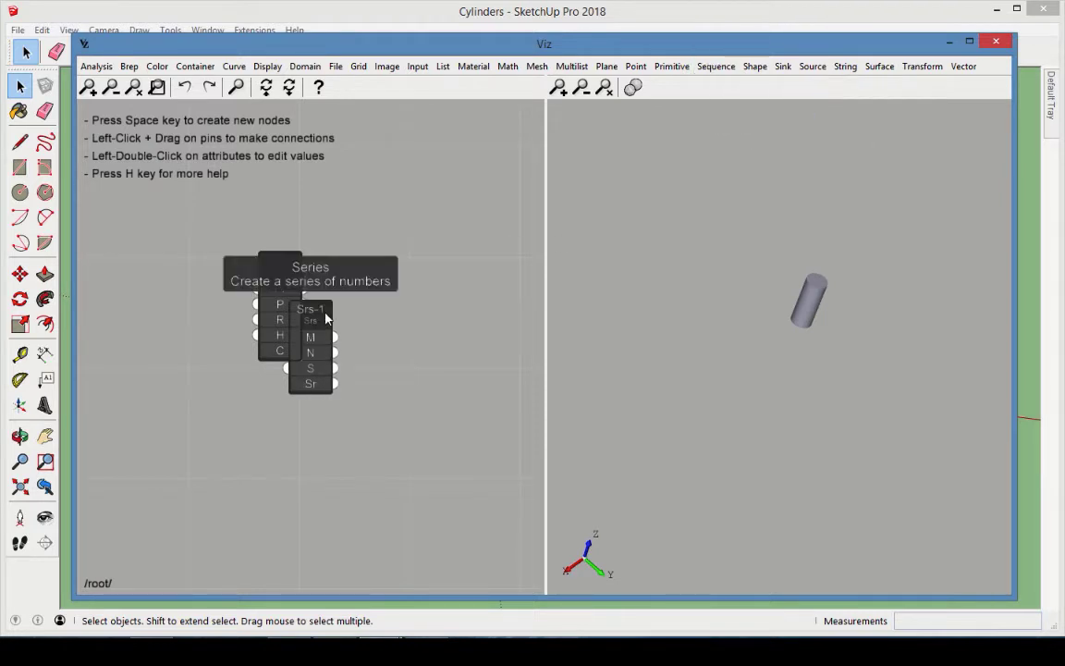
pyautogui.moveTo(315, 307); pyautogui.dragTo(178, 390)
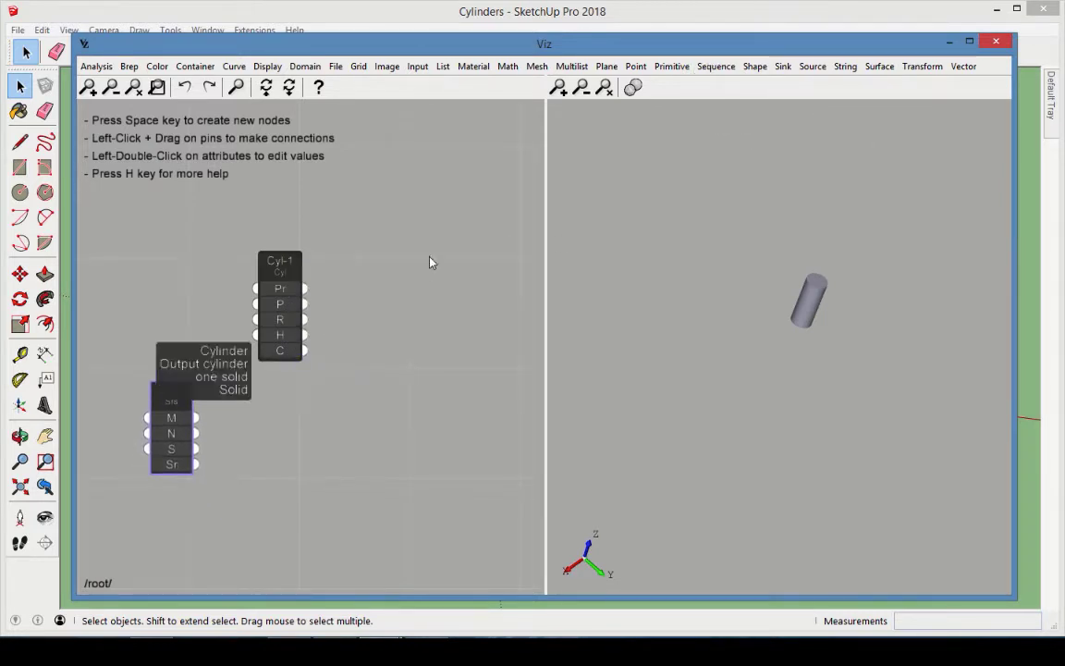
# Add a Vector node below the Cylinder node and connect the Series output to its X input
pyautogui.click(964, 67)
pyautogui.click(1005, 136)
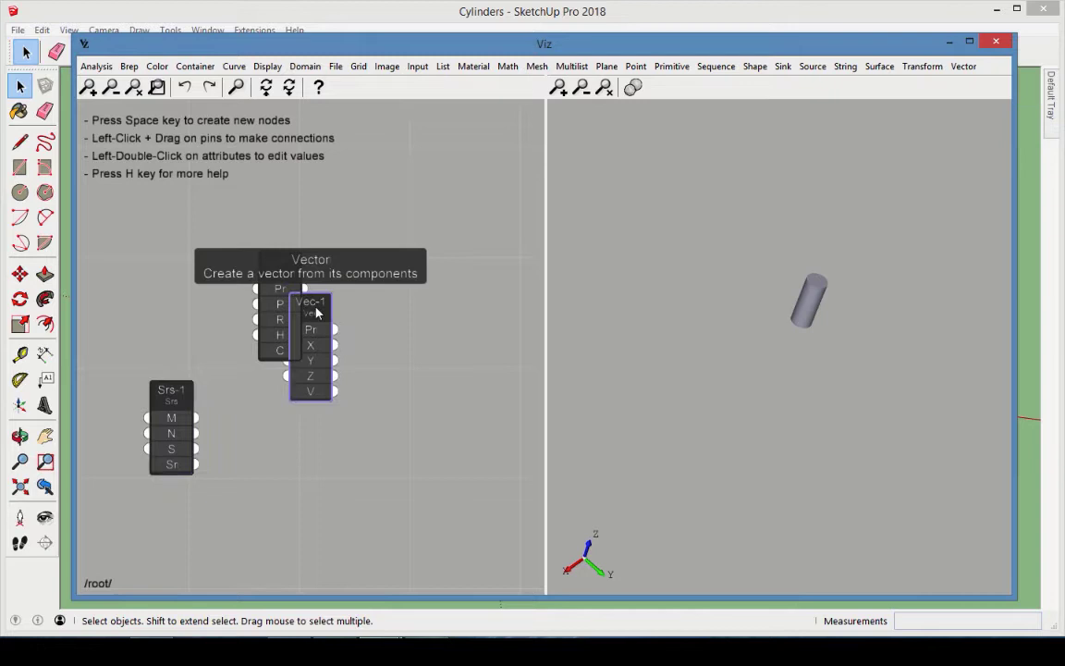
pyautogui.moveTo(314, 307); pyautogui.dragTo(297, 399)
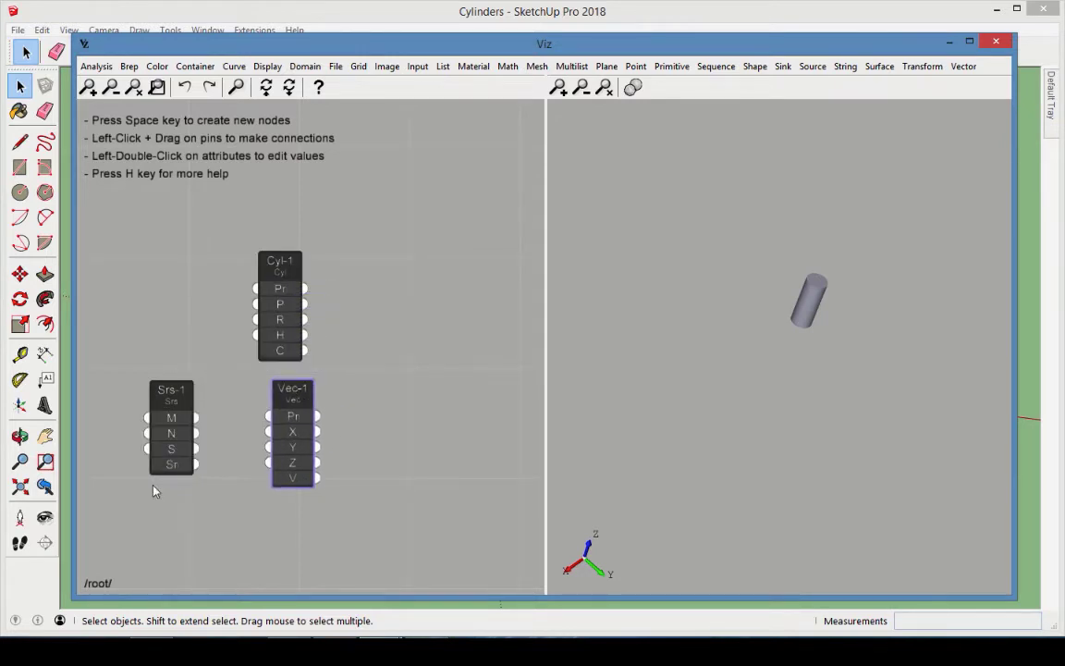
pyautogui.moveTo(195, 470)
pyautogui.moveTo(196, 465); pyautogui.dragTo(271, 436)
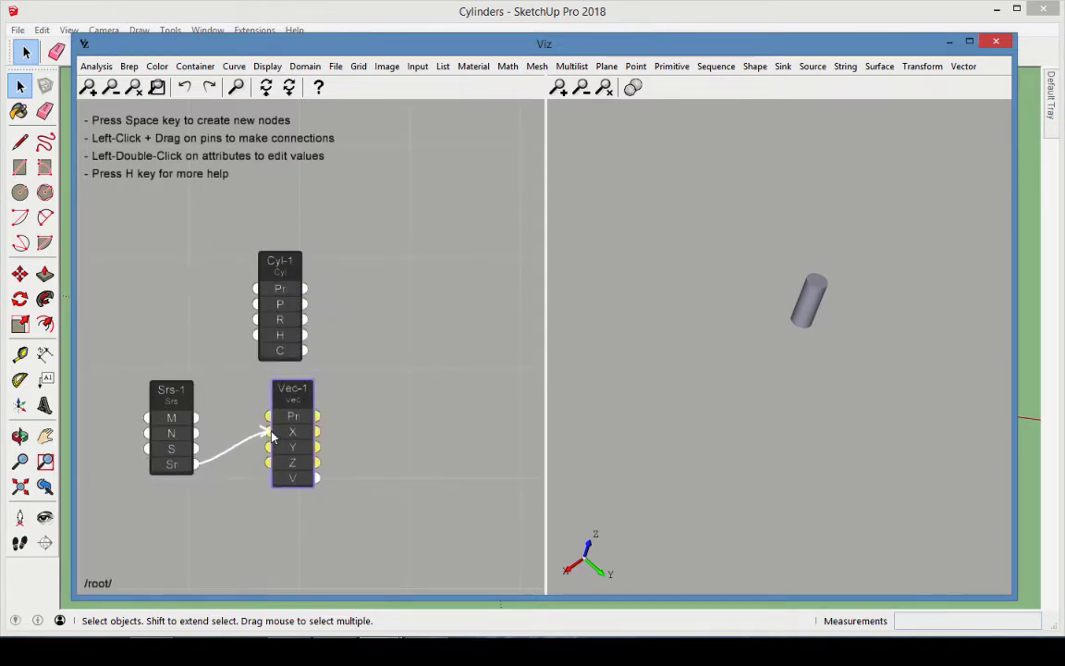
# Set the Series node's minimum to -5, its number of elements to 11 and its step to 1
pyautogui.moveTo(336, 489); pyautogui.dragTo(463, 411, button='middle')
pyautogui.doubleClick(297, 344)
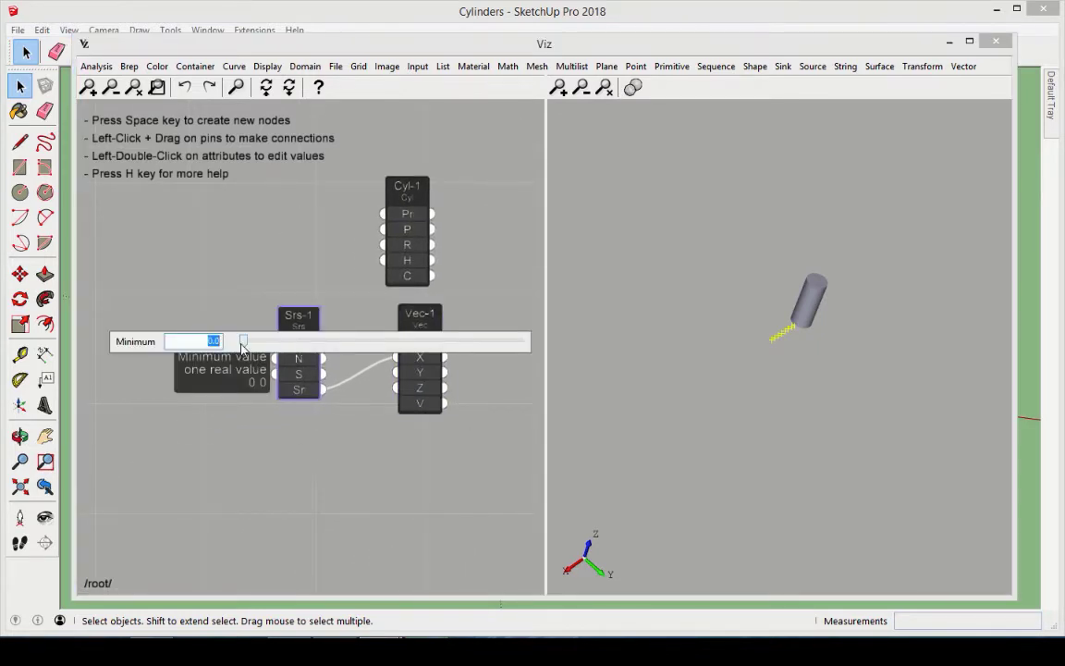
pyautogui.press('Return')
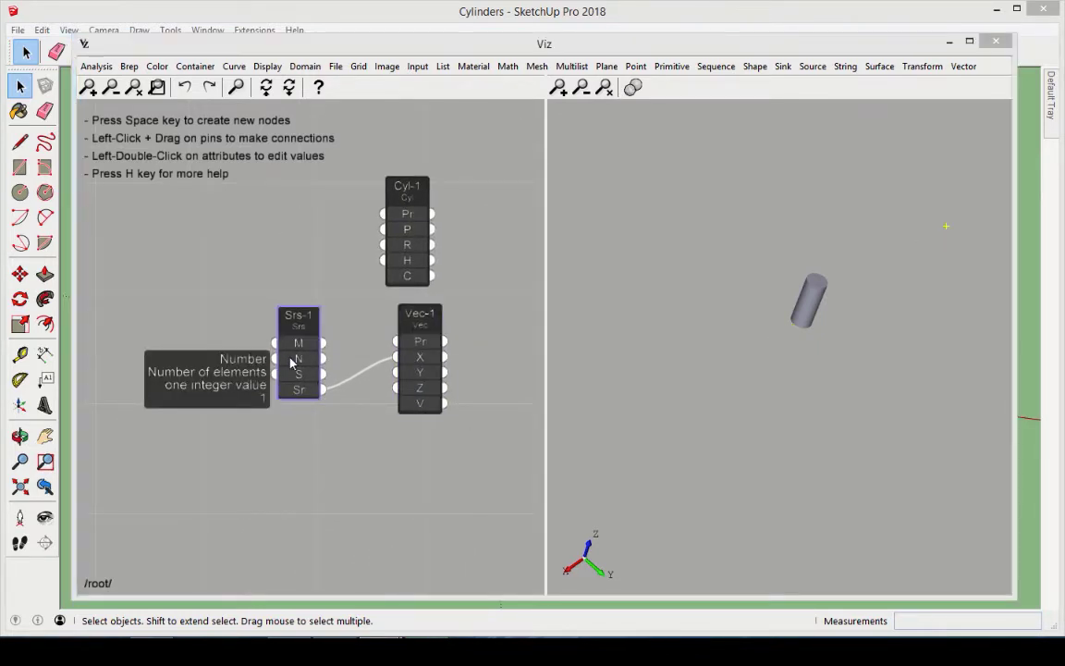
pyautogui.doubleClick(292, 361)
pyautogui.write('11')
pyautogui.press('Return')
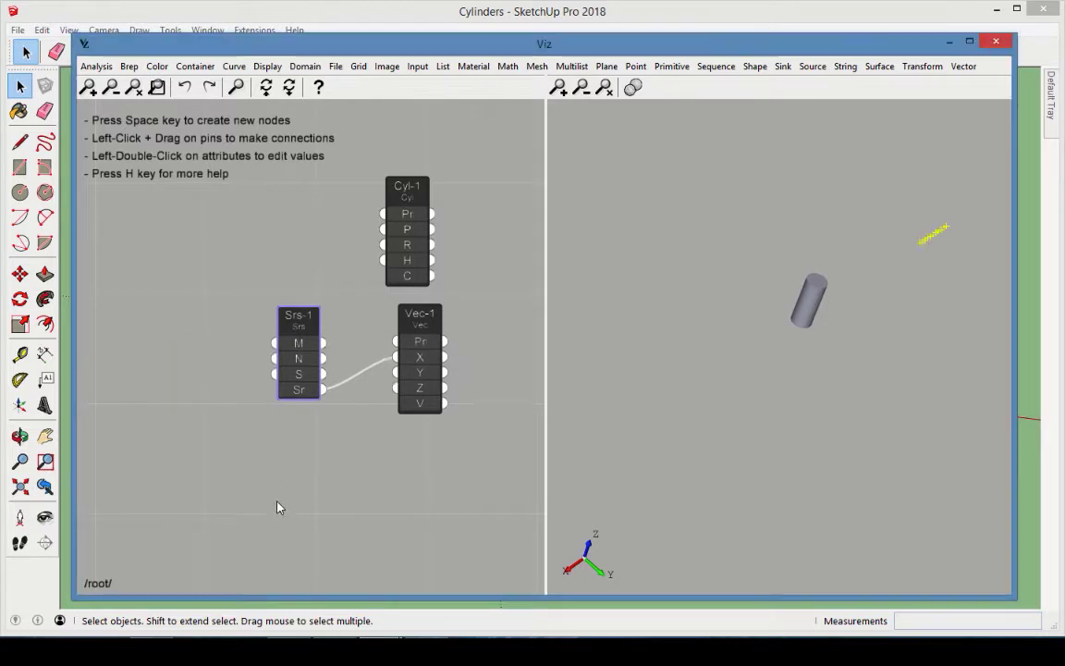
pyautogui.doubleClick(293, 374)
pyautogui.write('1')
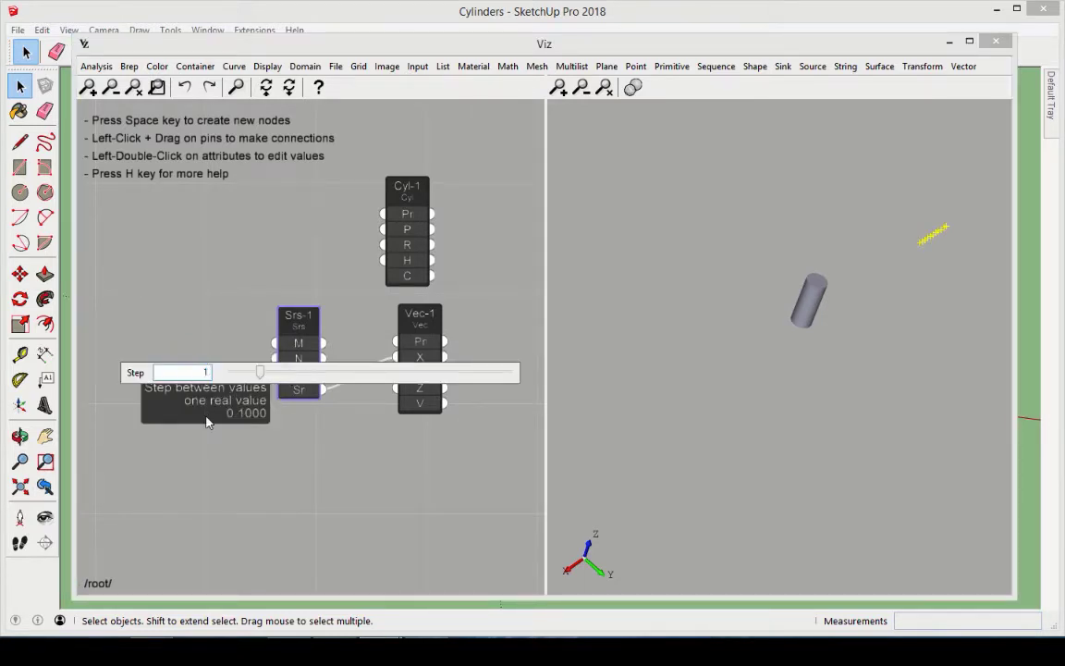
pyautogui.press('Return')
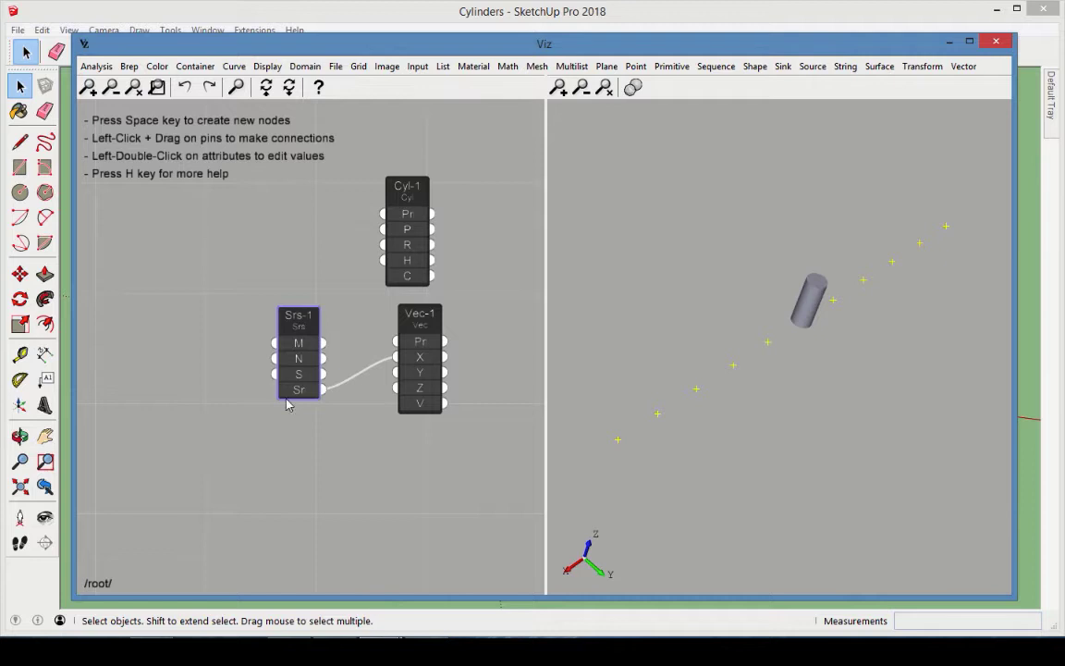
# Add a Preview display node beside the Vector node and feed it with the Vector node's V output
pyautogui.moveTo(305, 392)
pyautogui.moveTo(324, 407); pyautogui.dragTo(233, 361, button='middle')
pyautogui.click(267, 66)
pyautogui.click(309, 121)
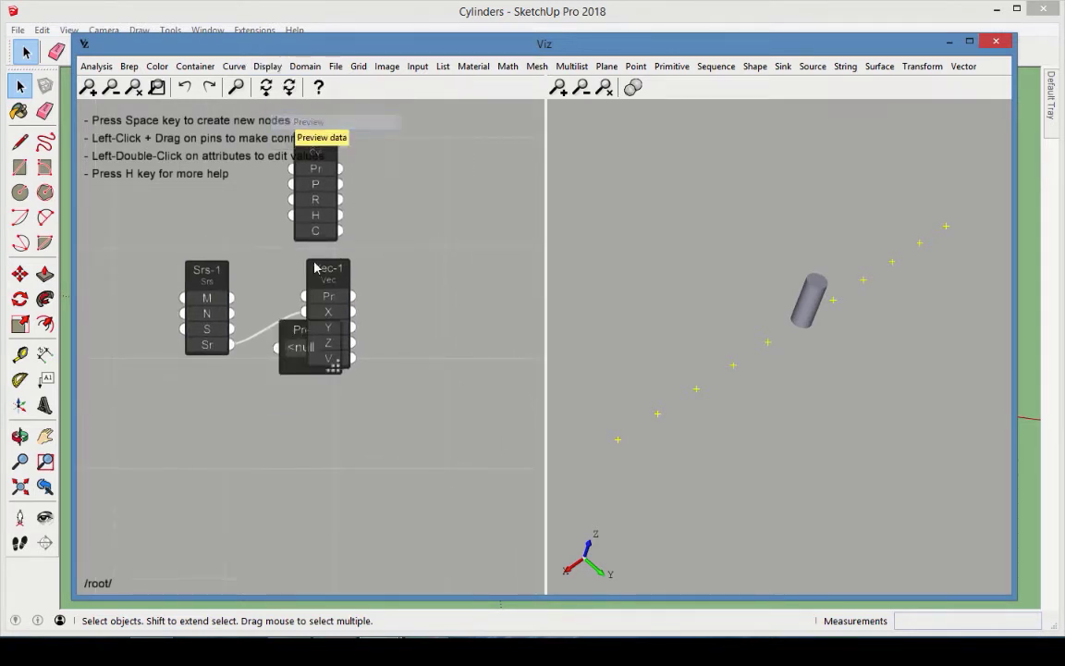
pyautogui.click(407, 347)
pyautogui.moveTo(353, 357); pyautogui.dragTo(393, 361)
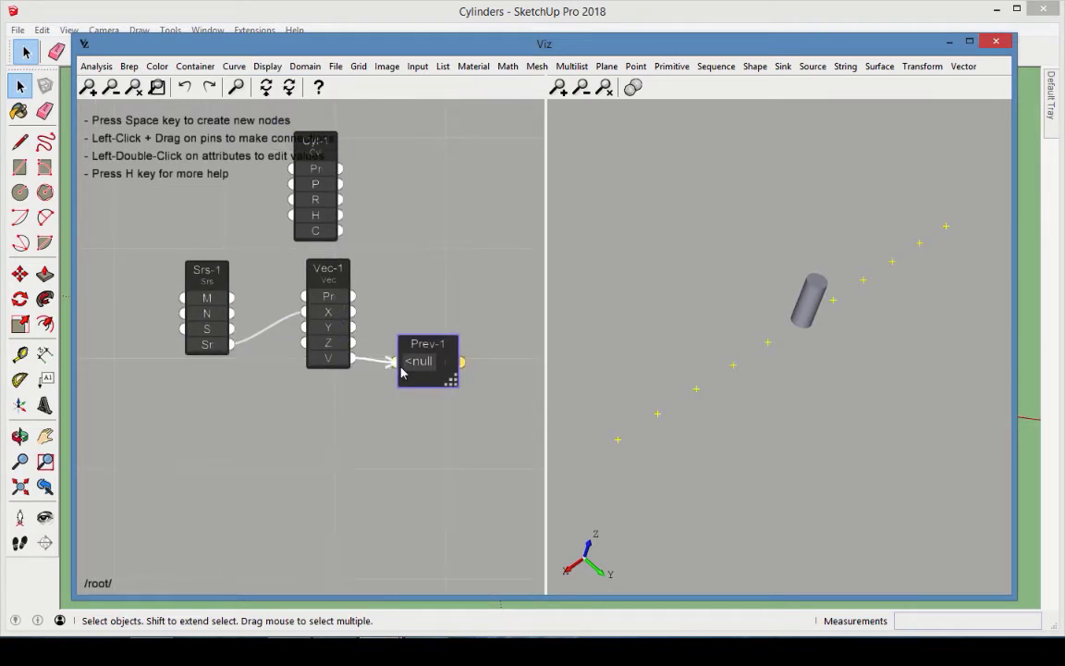
# Enlarge the Preview node and widen the graph area so the whole vector list fits
pyautogui.moveTo(452, 382); pyautogui.dragTo(578, 584)
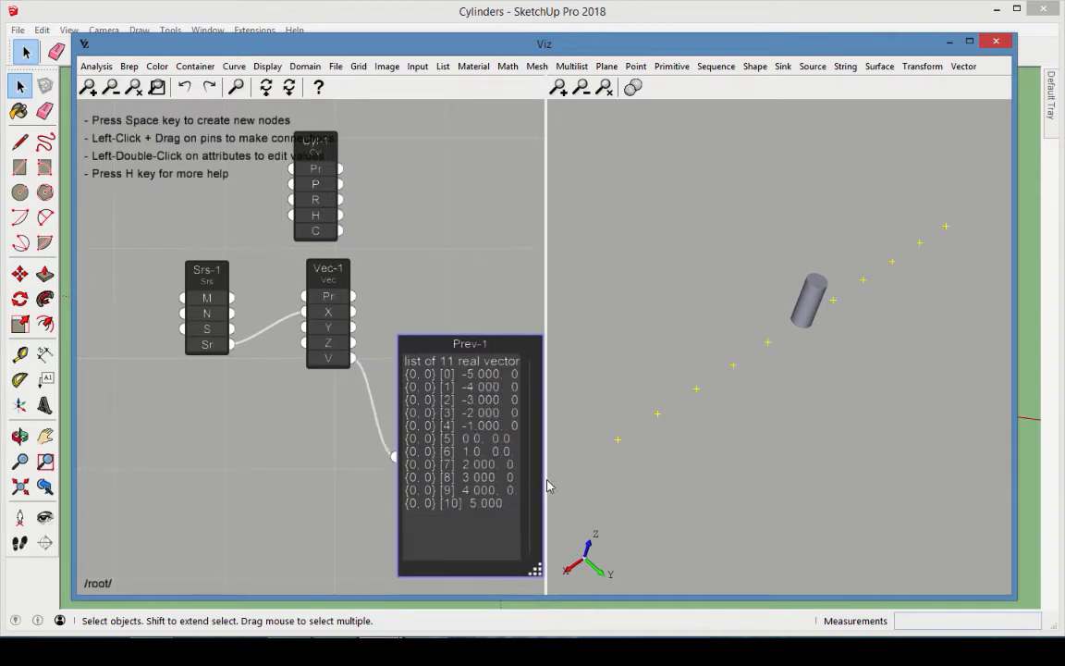
pyautogui.moveTo(612, 482); pyautogui.dragTo(611, 482)
pyautogui.scroll(-2, 360, 436)
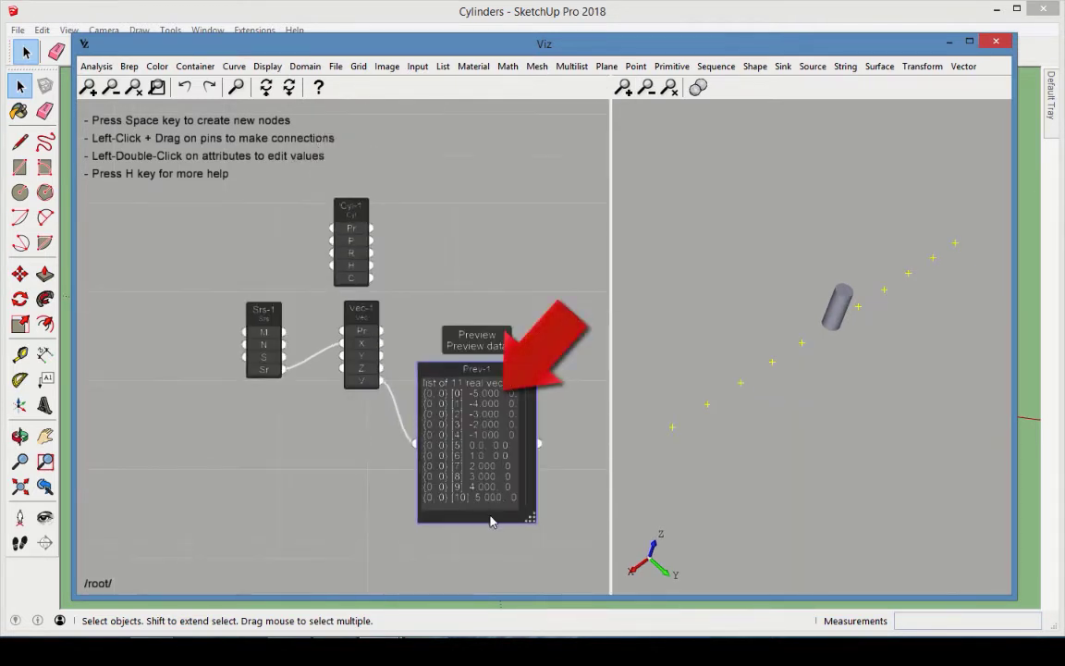
pyautogui.moveTo(538, 522); pyautogui.dragTo(601, 546)
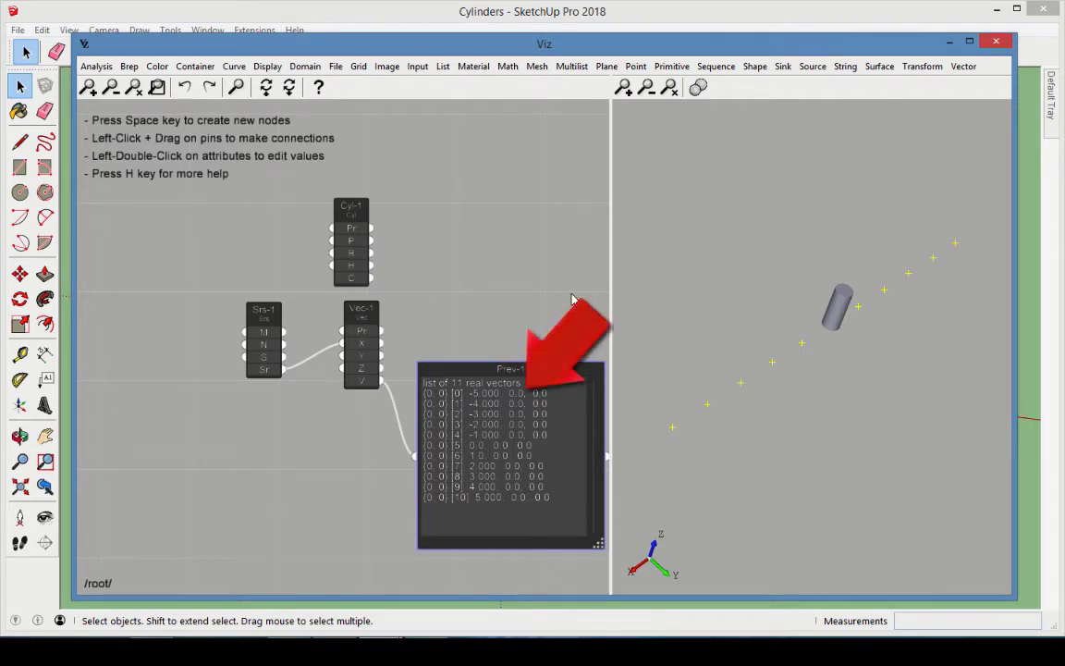
# Set the Vector node's Z component to -0.5
pyautogui.doubleClick(361, 367)
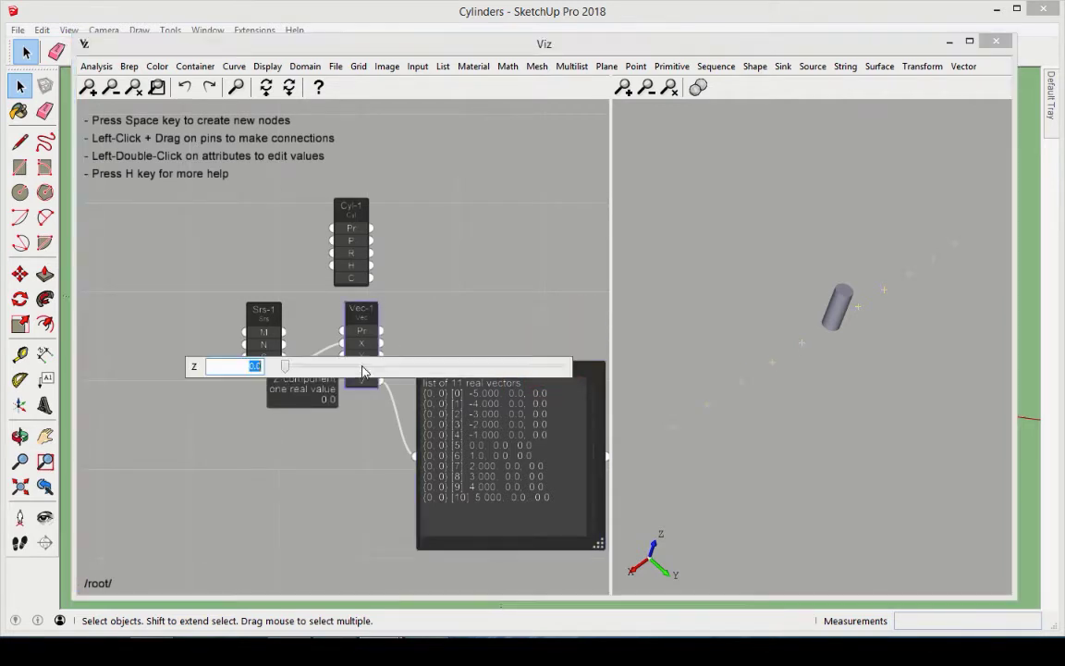
pyautogui.write('-0.5')
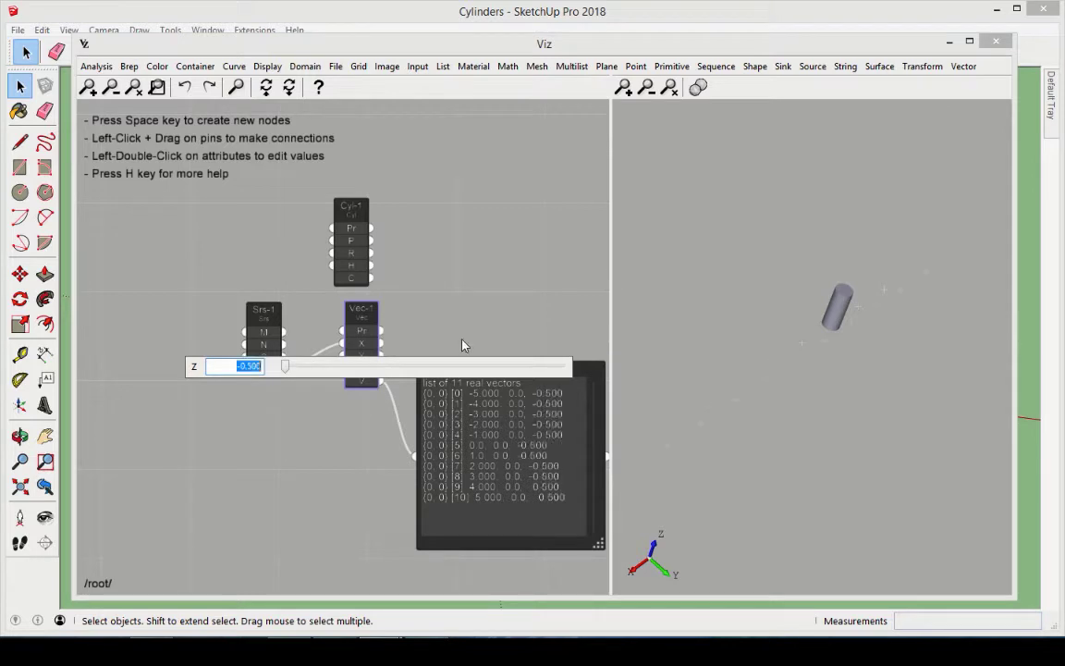
pyautogui.press('Return')
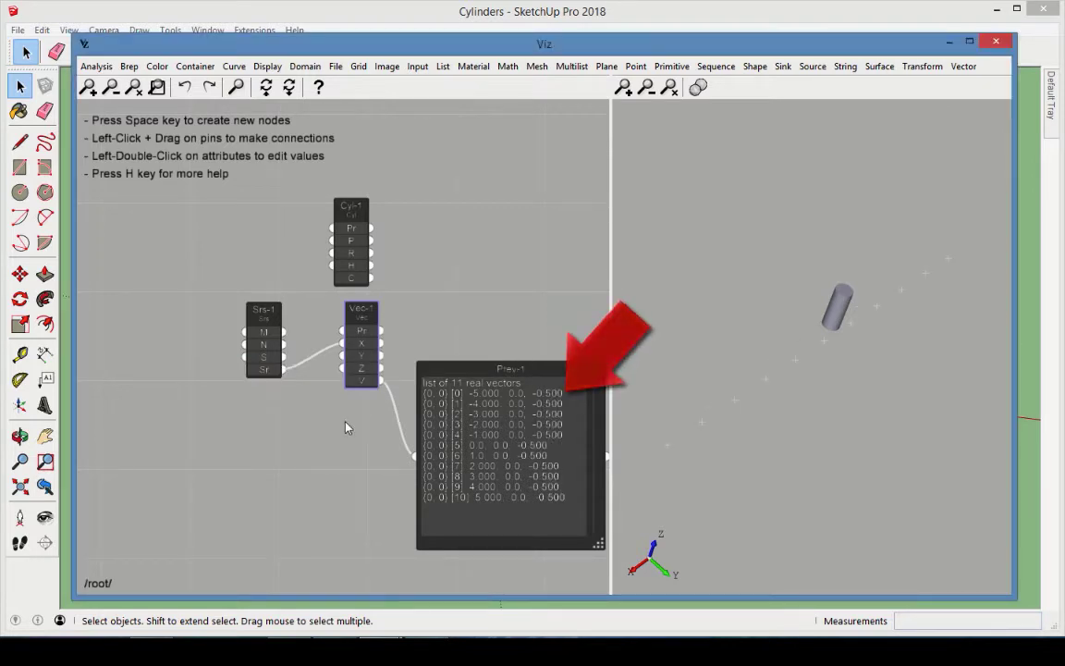
# Add a Move transform node and place it above the Preview node, to the right of the Cylinder node
pyautogui.click(938, 61)
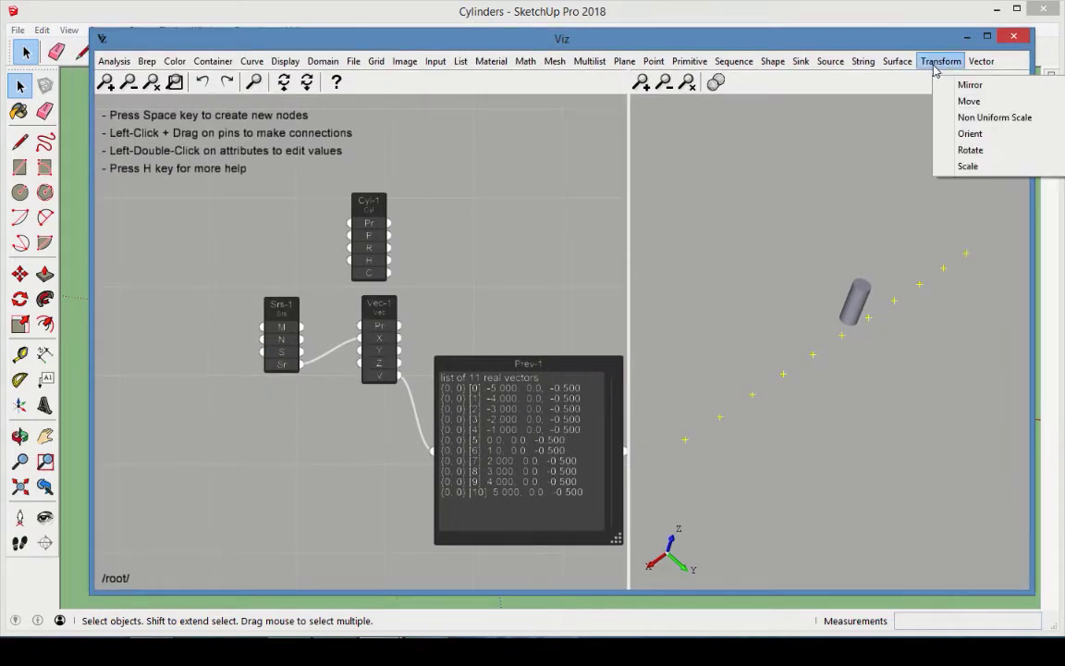
pyautogui.click(956, 87)
pyautogui.moveTo(354, 321); pyautogui.dragTo(473, 255)
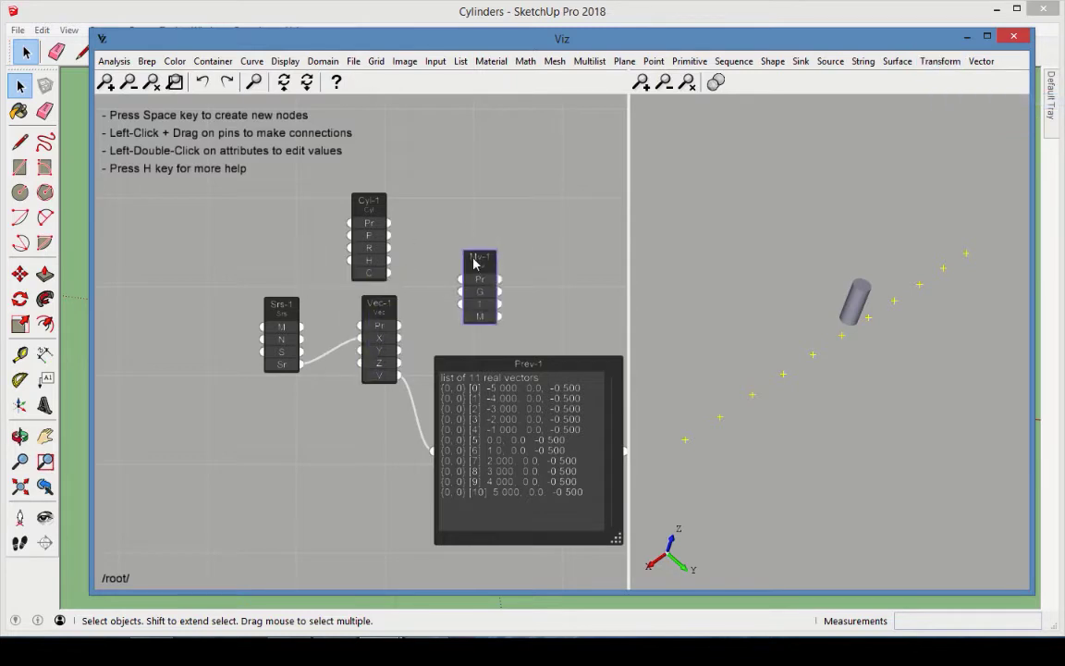
# Connect the Vector output to the Move node's T input and the Cylinder output to its G input
pyautogui.moveTo(396, 379)
pyautogui.moveTo(398, 375); pyautogui.dragTo(459, 292)
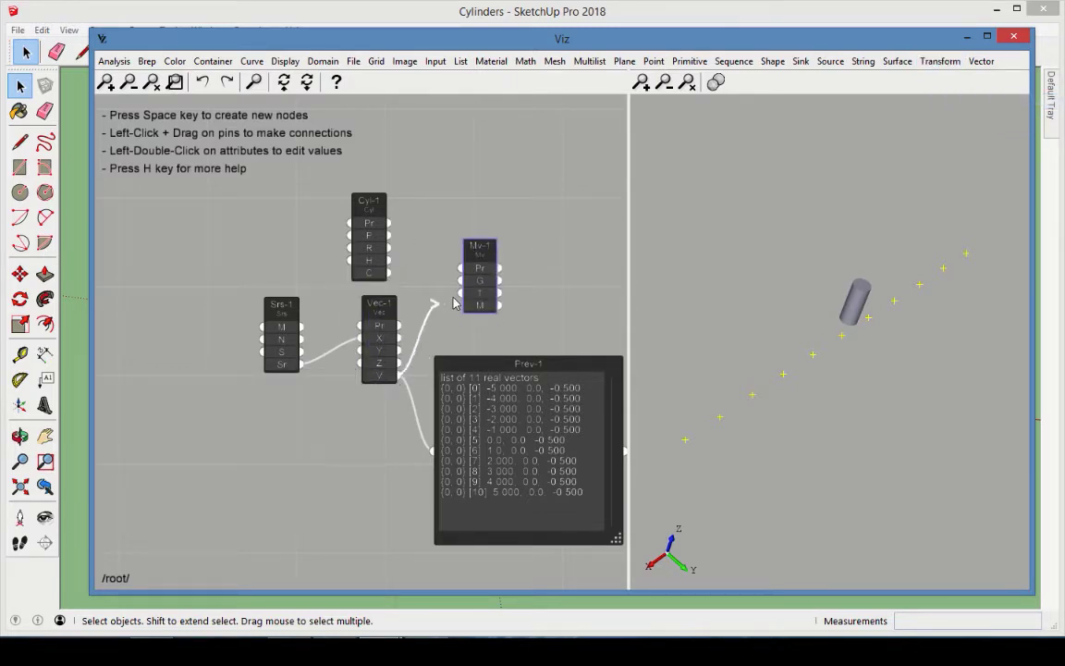
pyautogui.moveTo(386, 251)
pyautogui.moveTo(389, 276)
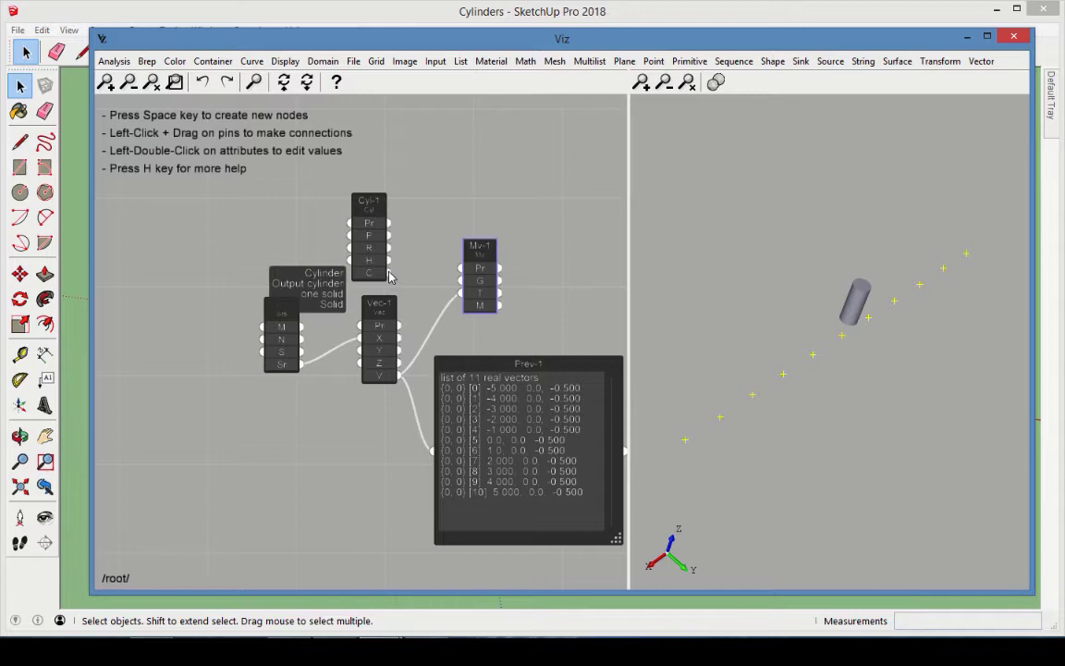
pyautogui.moveTo(389, 273); pyautogui.dragTo(459, 280)
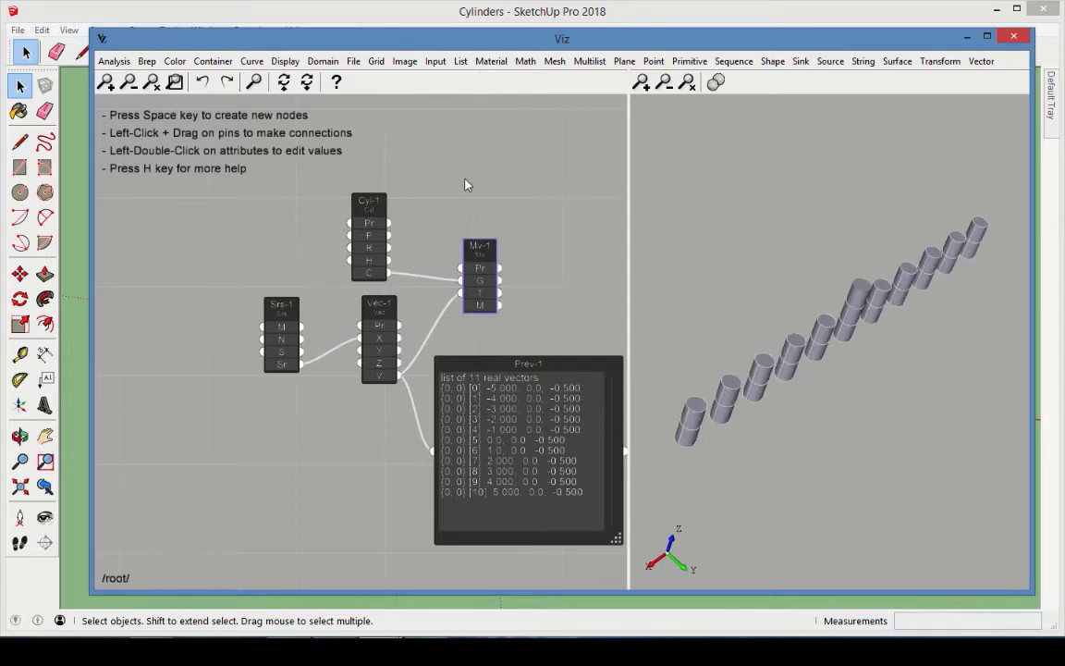
# Add a Slider beside the Cylinder node, connect it to the radius input R and set it to about 0.151
pyautogui.moveTo(589, 287); pyautogui.dragTo(519, 275)
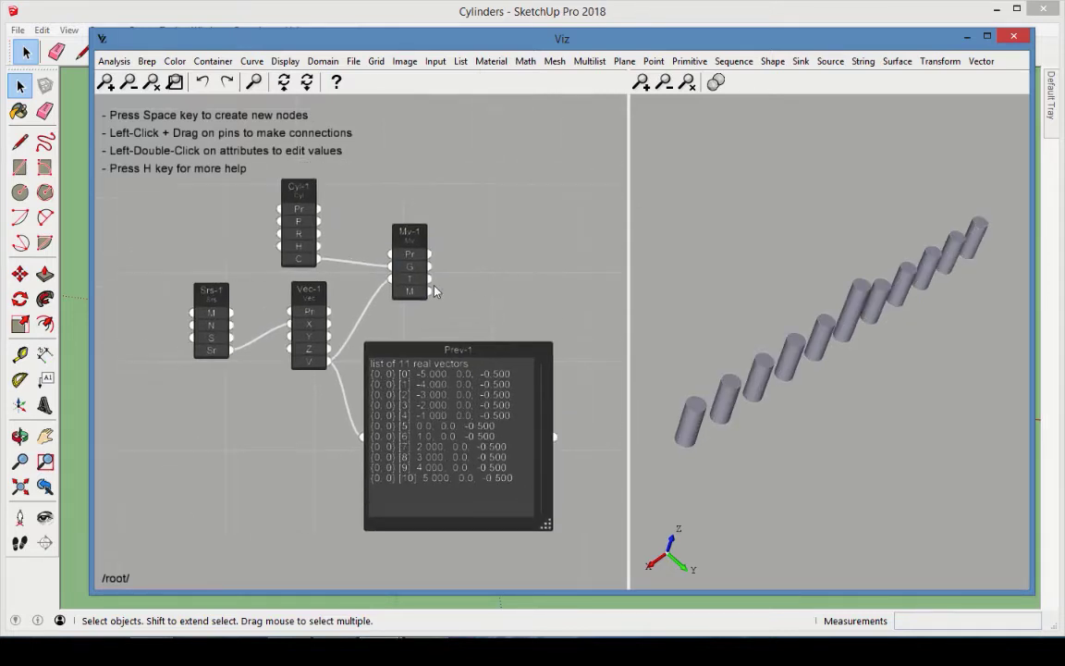
pyautogui.moveTo(407, 292)
pyautogui.click(432, 61)
pyautogui.click(461, 97)
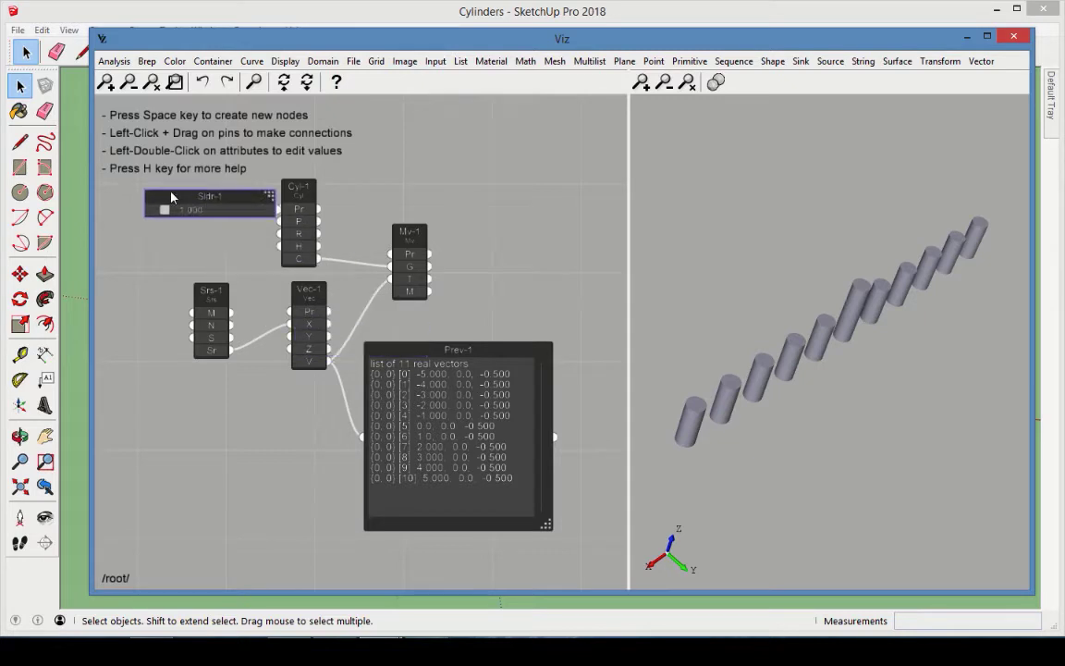
pyautogui.moveTo(171, 197); pyautogui.dragTo(140, 197)
pyautogui.moveTo(248, 215); pyautogui.dragTo(280, 234)
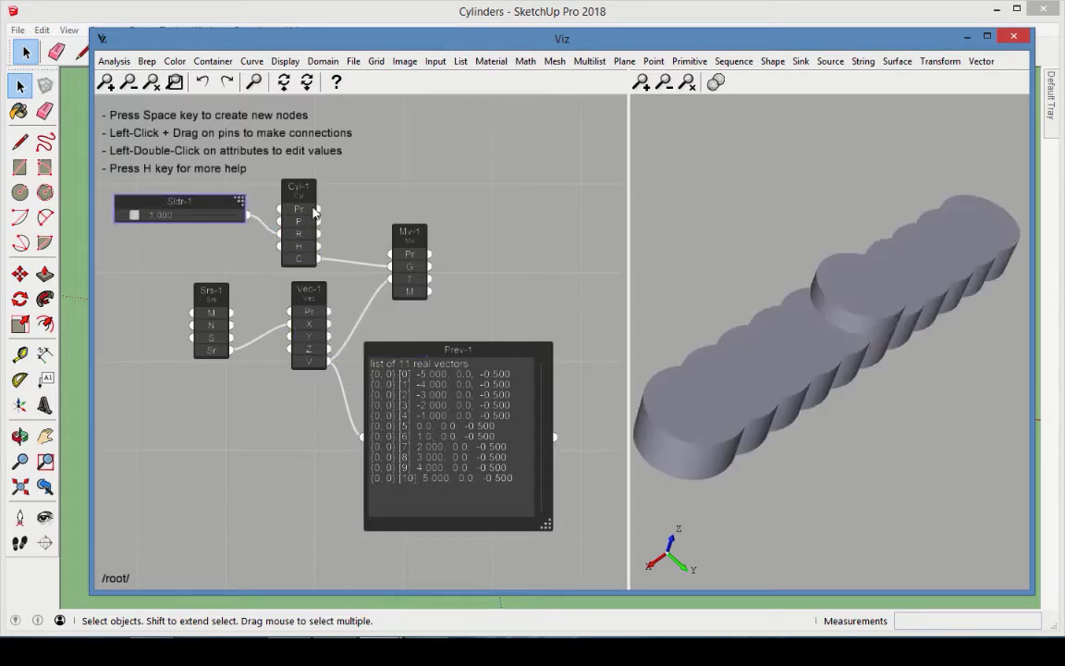
pyautogui.moveTo(134, 214); pyautogui.dragTo(125, 214)
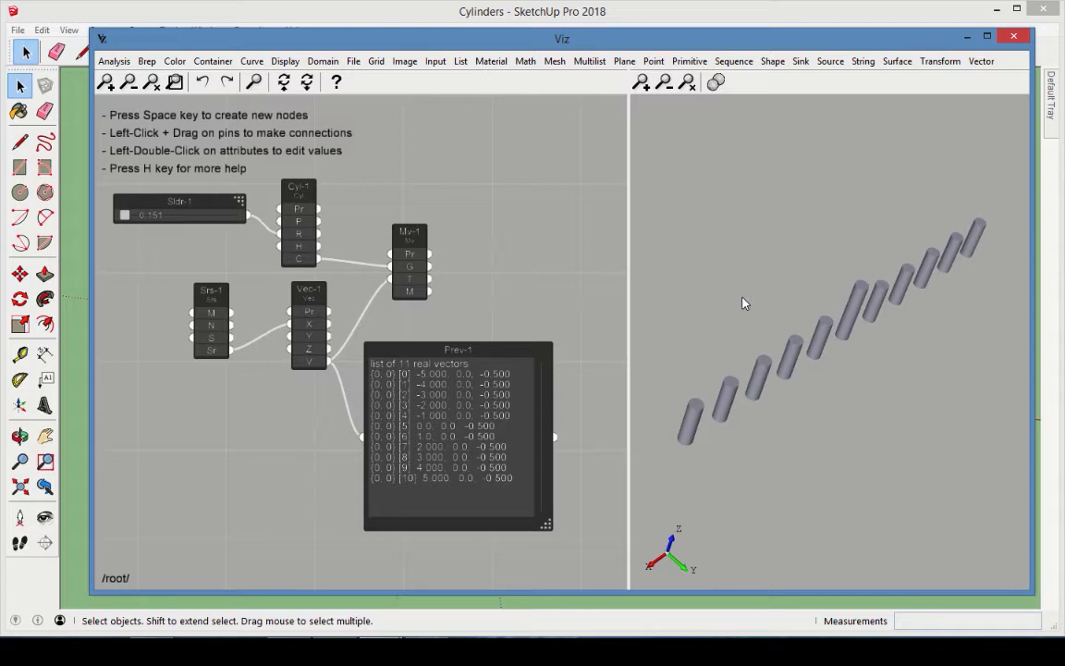
# Add a Box primitive node above the Move node and set its X dimension to 10
pyautogui.click(689, 61)
pyautogui.click(704, 166)
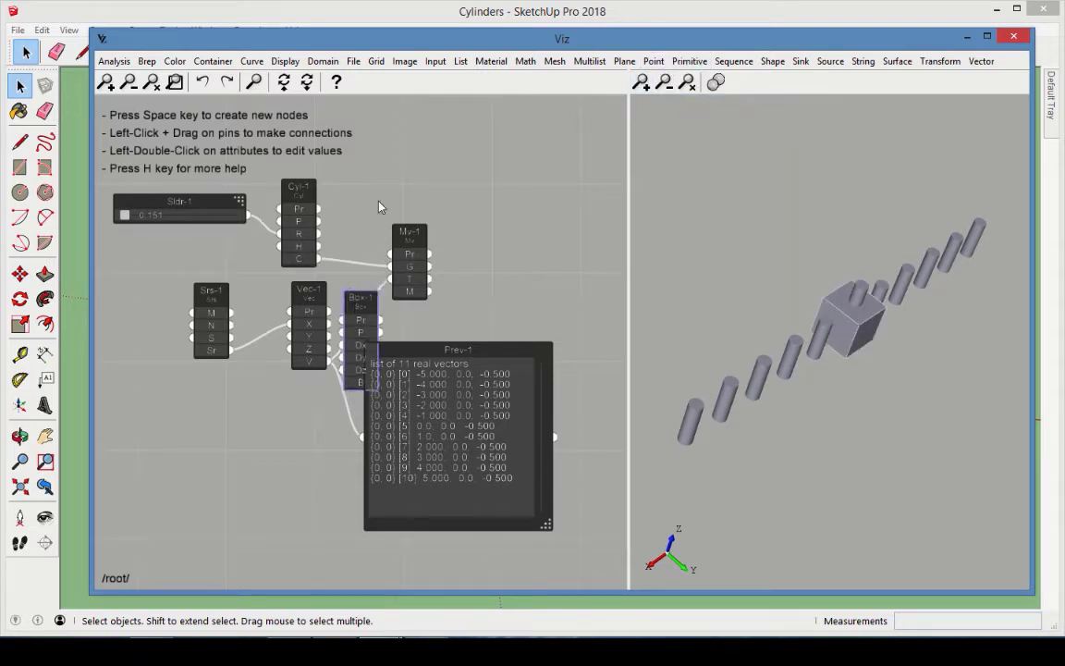
pyautogui.moveTo(360, 297); pyautogui.dragTo(478, 123)
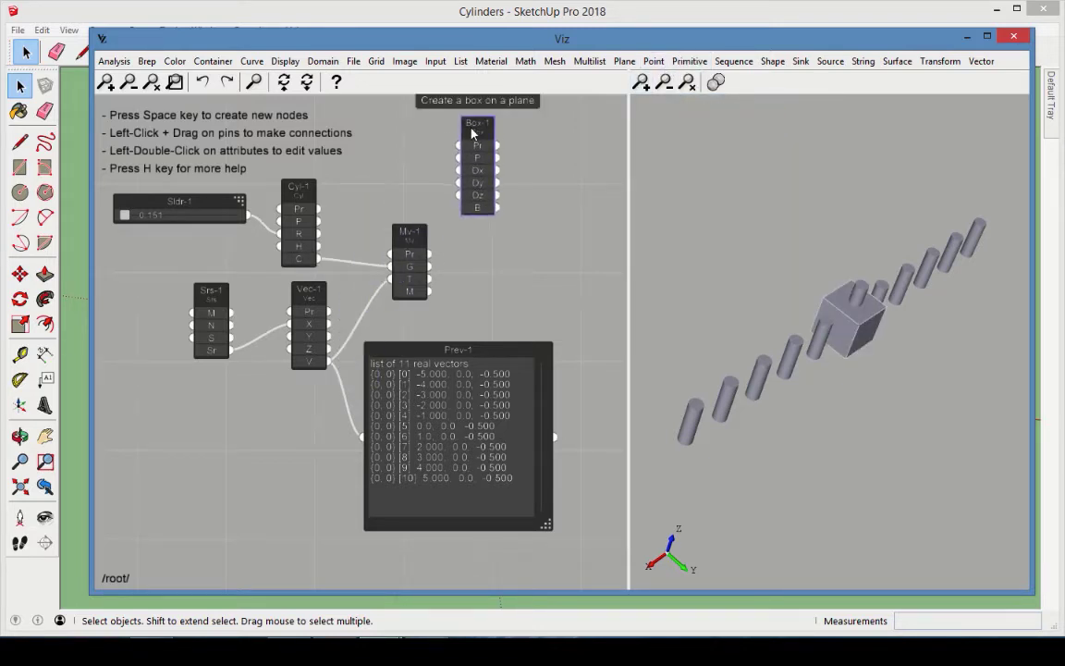
pyautogui.doubleClick(483, 174)
pyautogui.write('10')
pyautogui.press('Return')
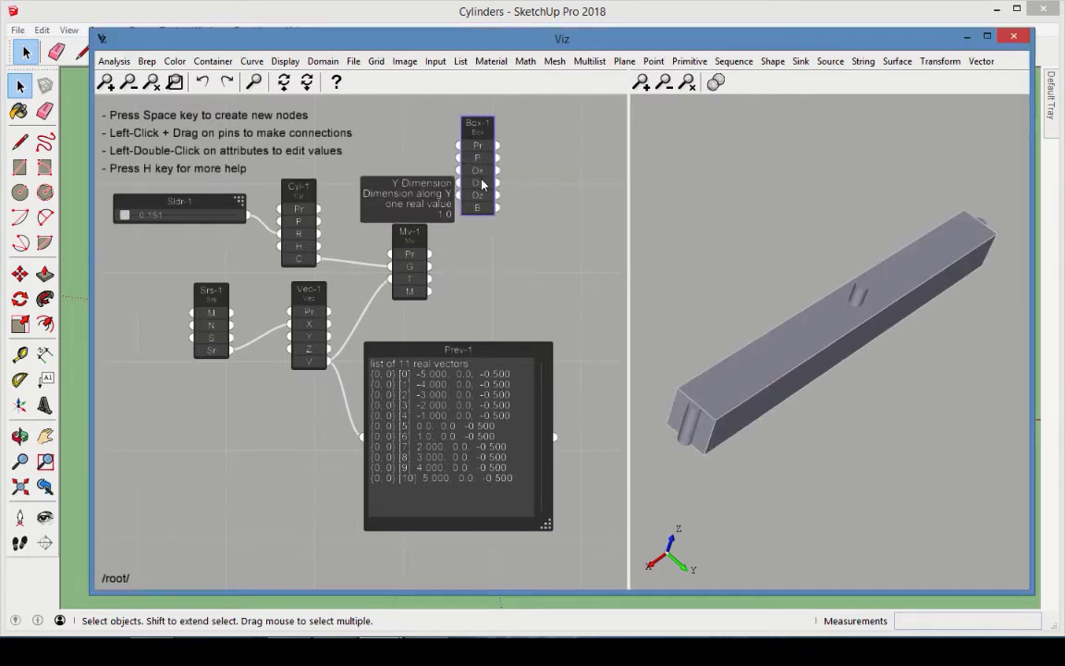
# Set the Box node's Y dimension to 1 and its Z dimension to 0.5
pyautogui.doubleClick(482, 180)
pyautogui.write('1')
pyautogui.press('Return')
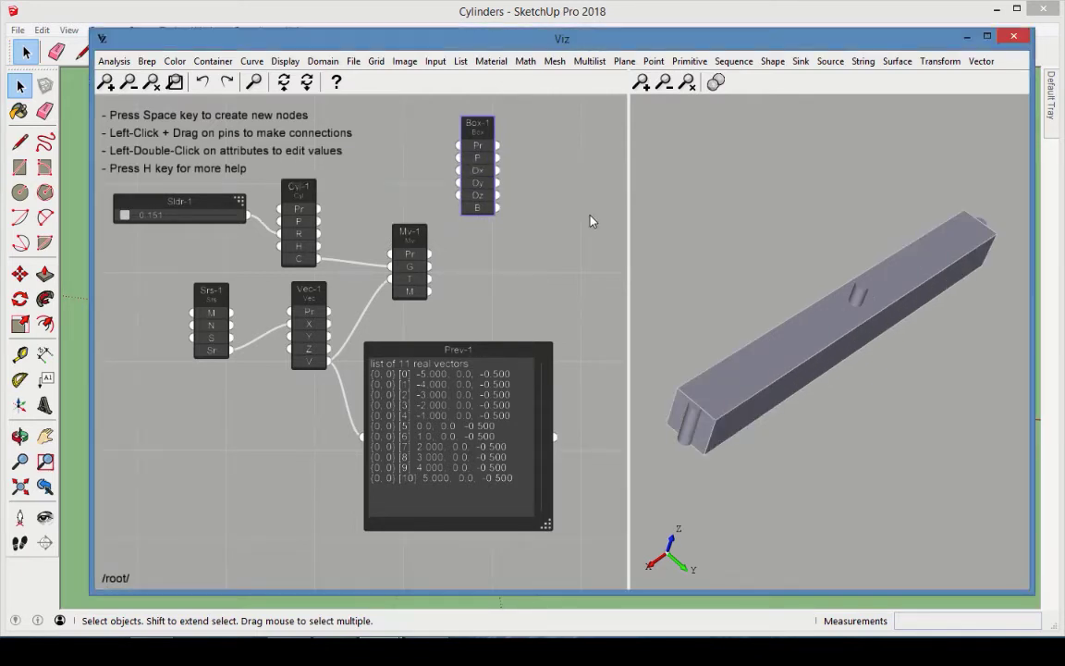
pyautogui.doubleClick(479, 195)
pyautogui.write('0.5')
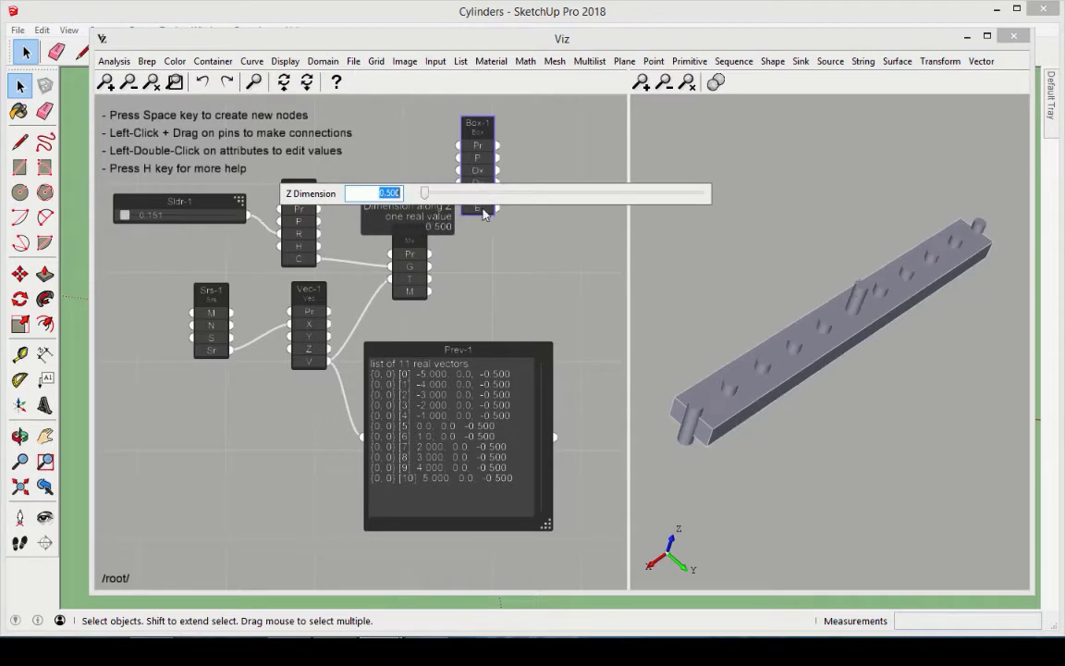
pyautogui.press('Return')
pyautogui.click(592, 534)
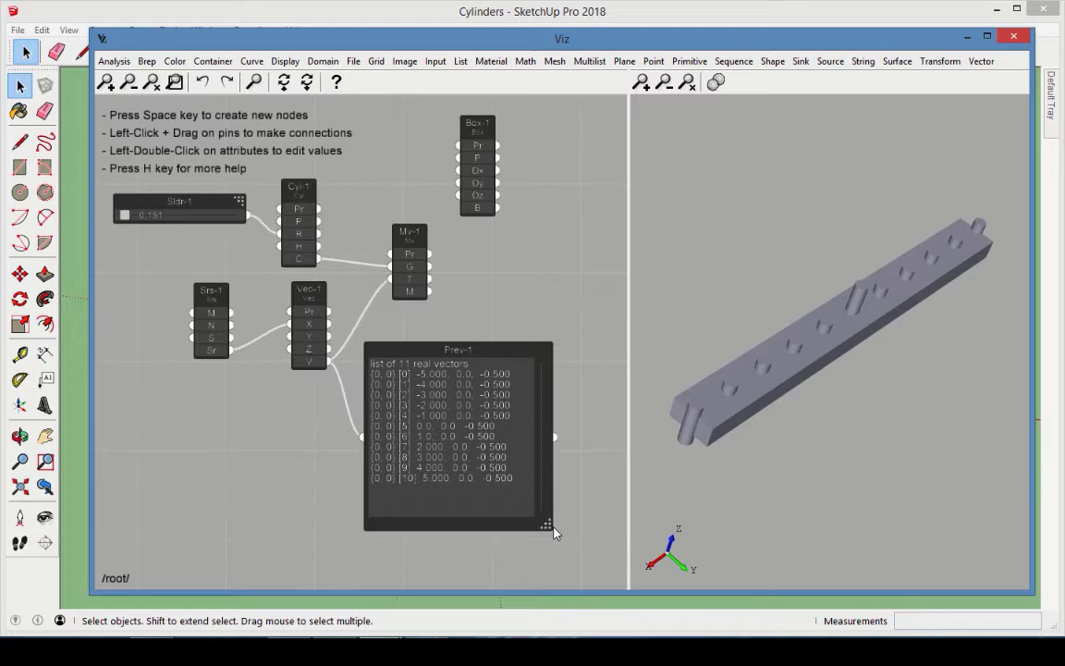
# Add a Cut node beside the Box node, feeding the Box output into its B input and the Move output into its S input
pyautogui.moveTo(564, 534); pyautogui.dragTo(501, 542, button='middle')
pyautogui.click(779, 64)
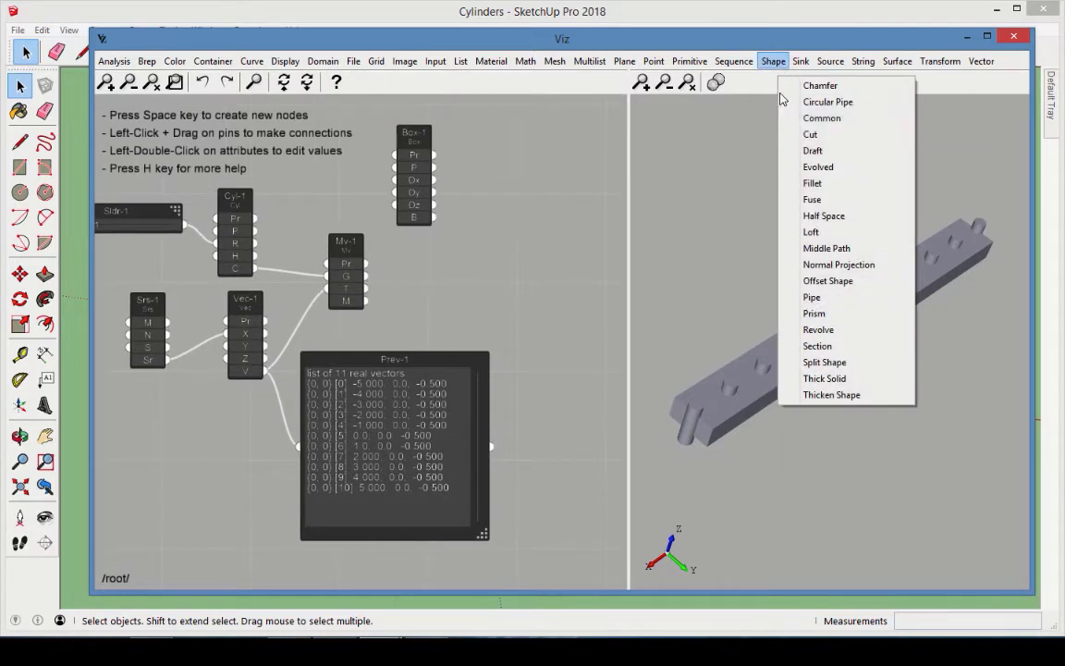
pyautogui.click(798, 138)
pyautogui.moveTo(358, 311); pyautogui.dragTo(510, 181)
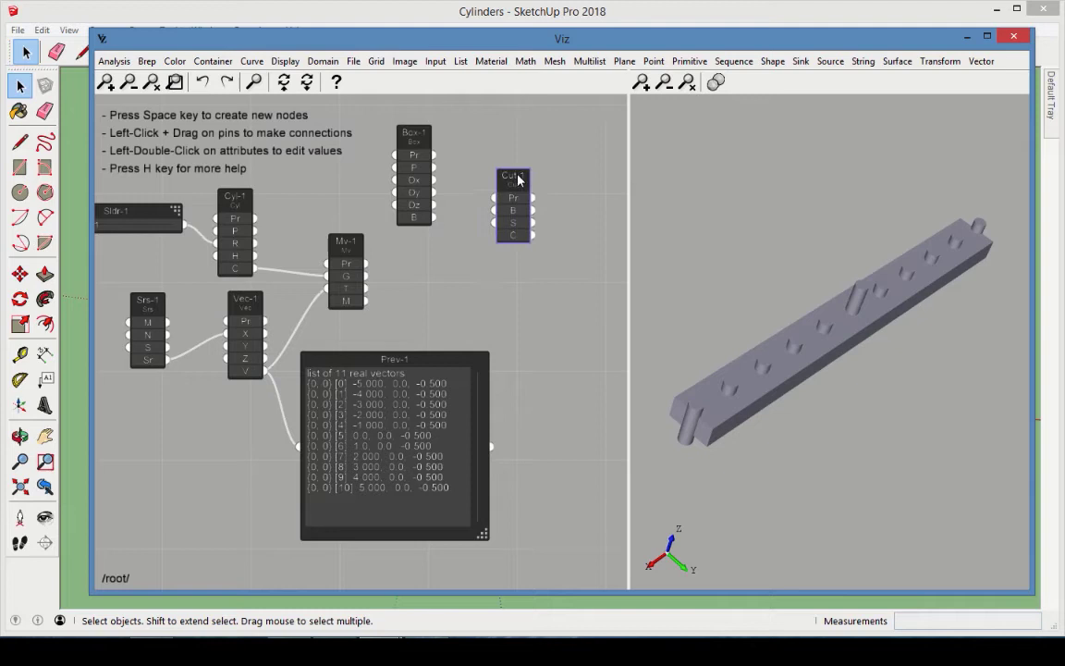
pyautogui.moveTo(433, 218); pyautogui.dragTo(493, 211)
pyautogui.moveTo(368, 301)
pyautogui.moveTo(367, 300); pyautogui.dragTo(493, 223)
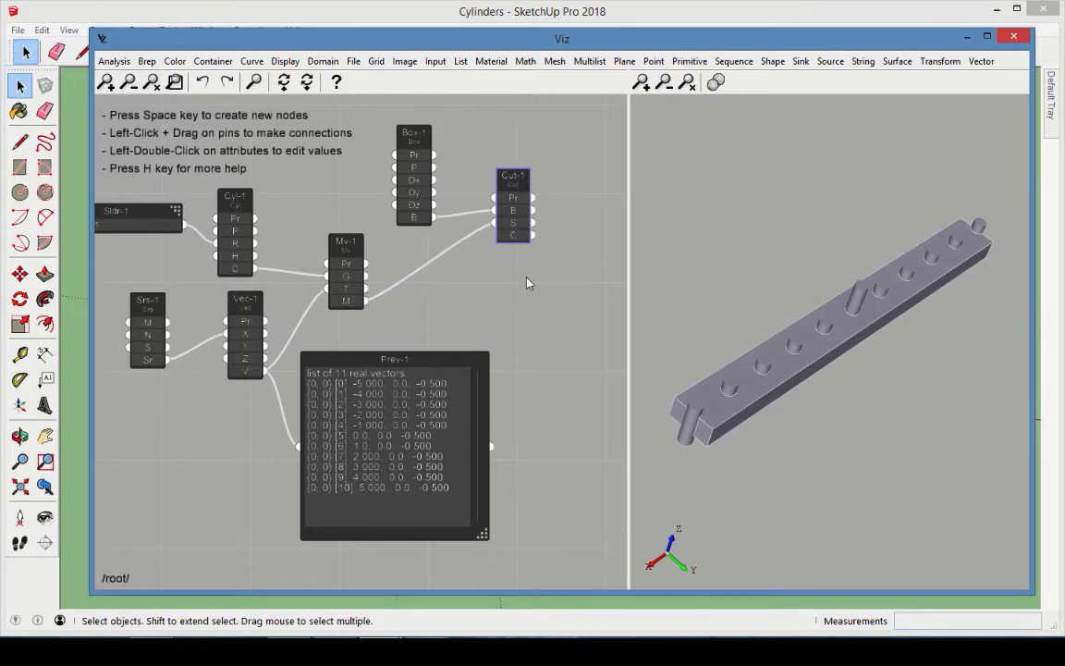
# Turn off the geometry preview of the Box, Move and Cylinder nodes so only the cut bar is displayed
pyautogui.moveTo(416, 163)
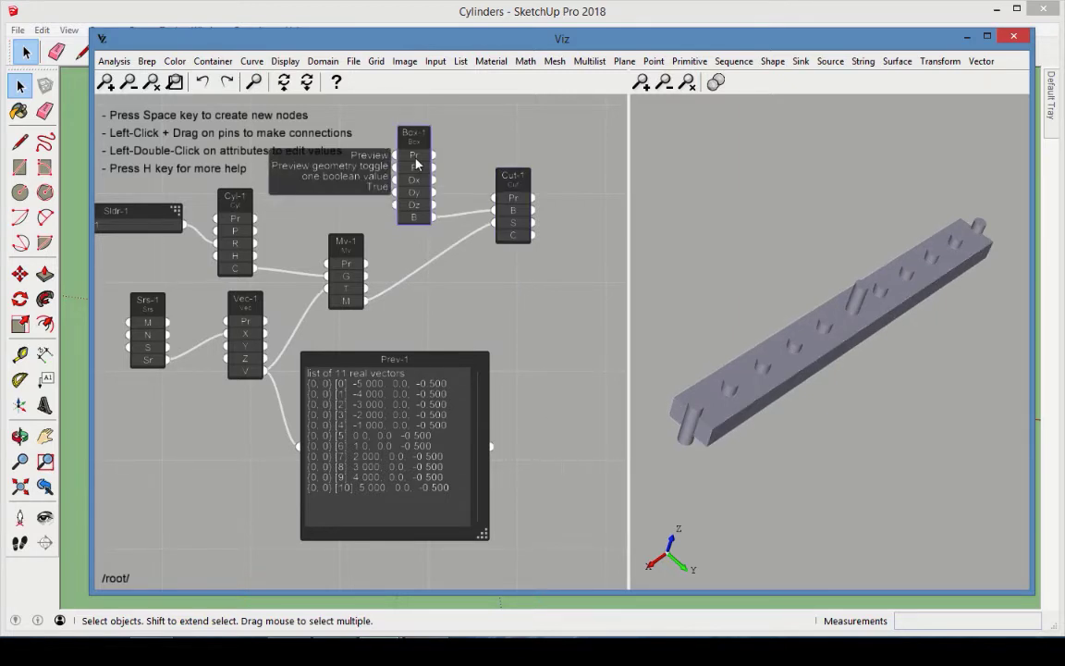
pyautogui.doubleClick(346, 264)
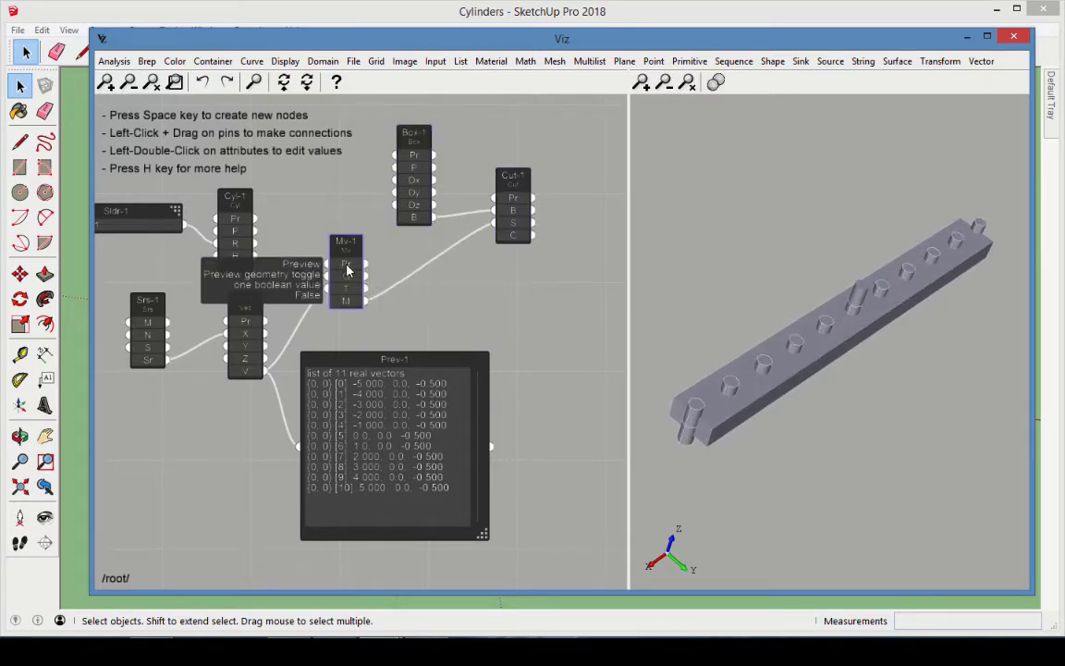
pyautogui.doubleClick(236, 218)
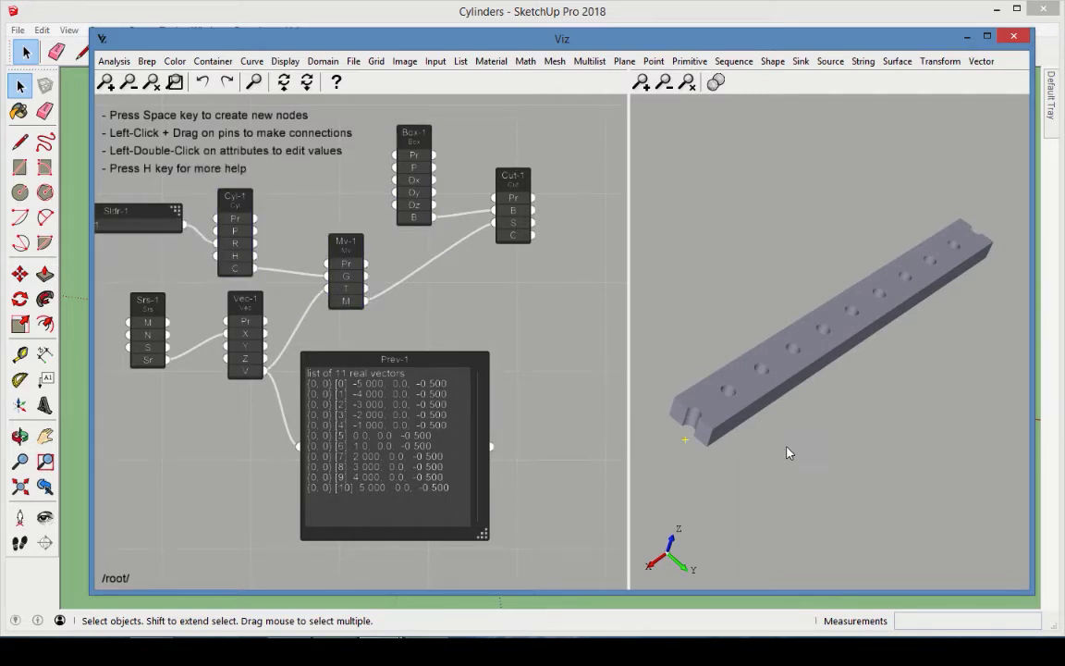
pyautogui.moveTo(823, 400); pyautogui.dragTo(799, 439, button='middle')
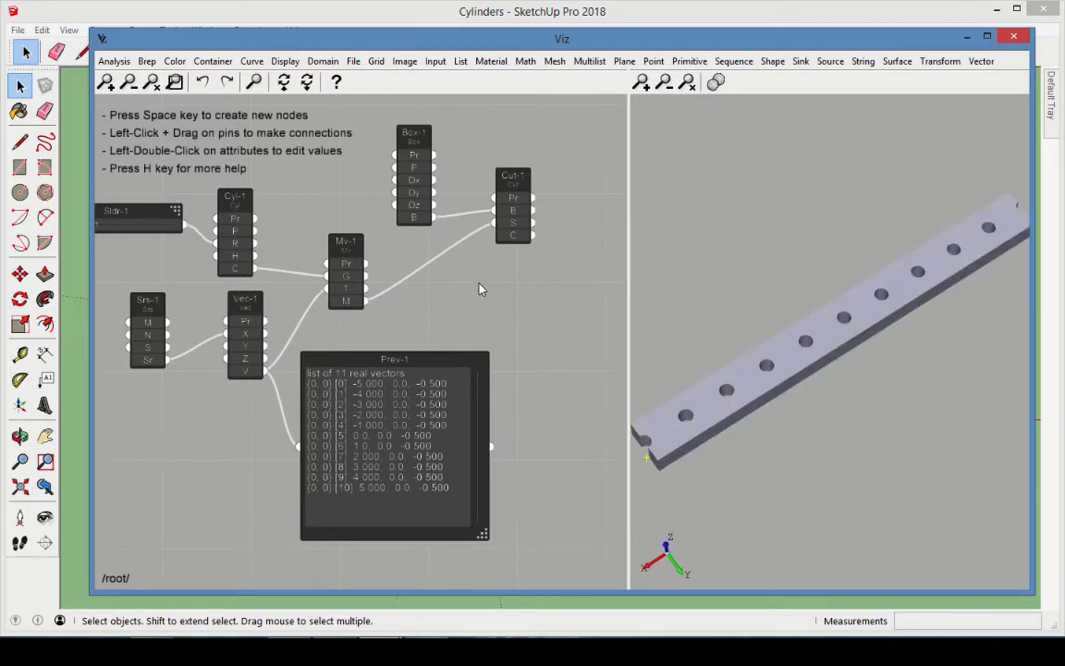
# Increase the cylinder radius slider slightly to enlarge the holes in the bar
pyautogui.moveTo(489, 272); pyautogui.dragTo(556, 295, button='middle')
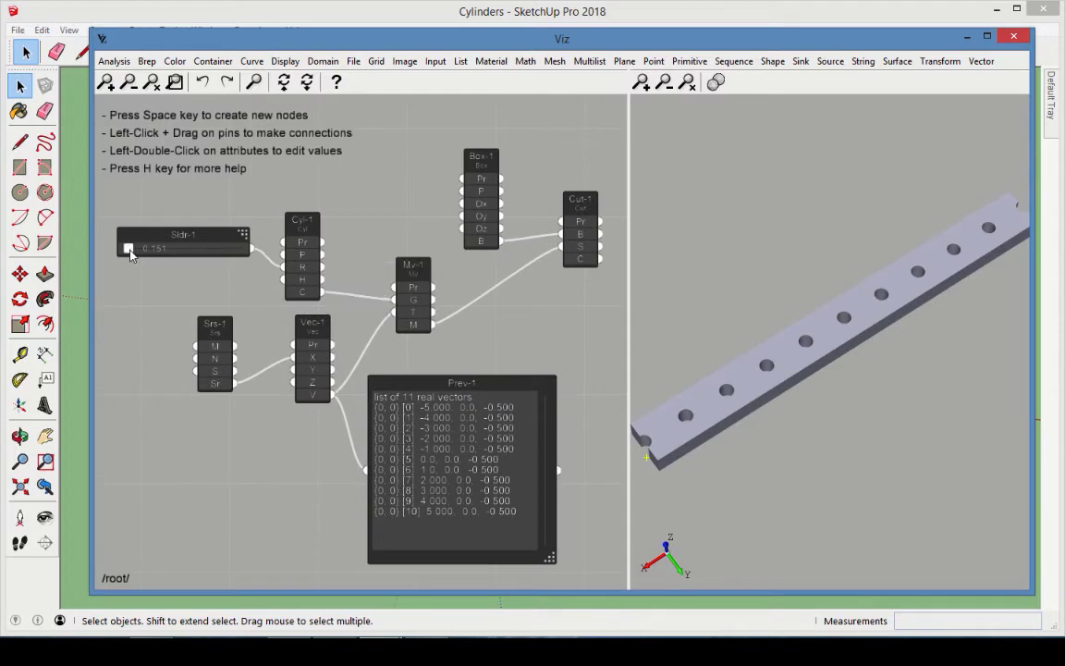
pyautogui.moveTo(142, 250); pyautogui.dragTo(144, 251)
# Send the bar to SketchUp by connecting the Cut output to the S input of a new SnSk sink node, and minimise the Viz window
pyautogui.moveTo(508, 337); pyautogui.dragTo(397, 333, button='middle')
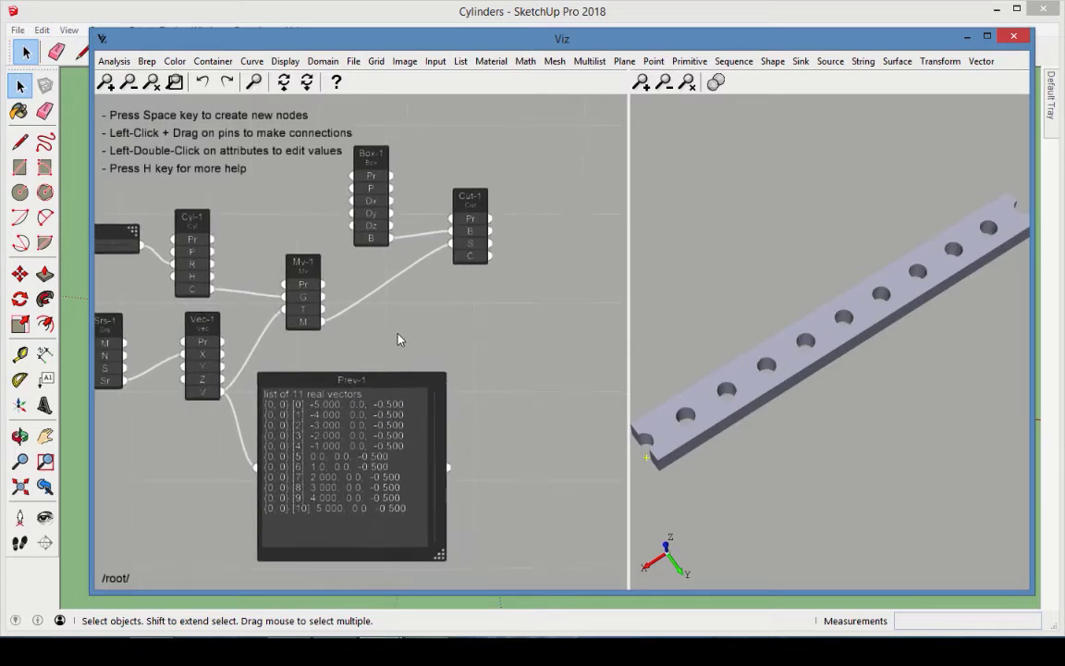
pyautogui.click(800, 61)
pyautogui.click(827, 147)
pyautogui.moveTo(384, 323); pyautogui.dragTo(580, 239)
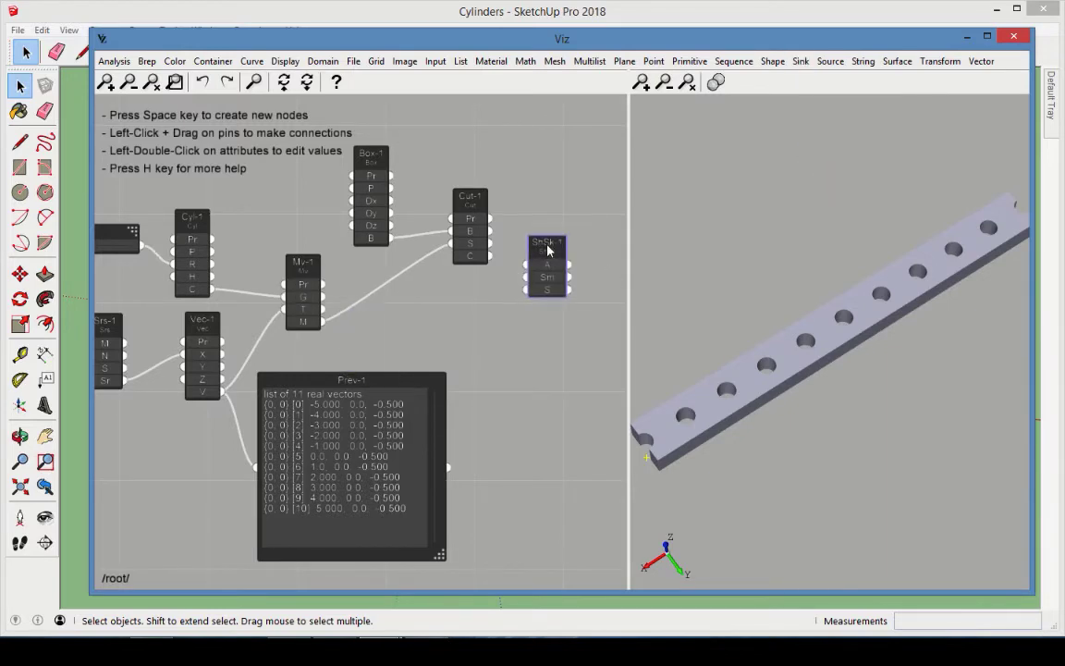
pyautogui.moveTo(541, 287); pyautogui.dragTo(543, 288)
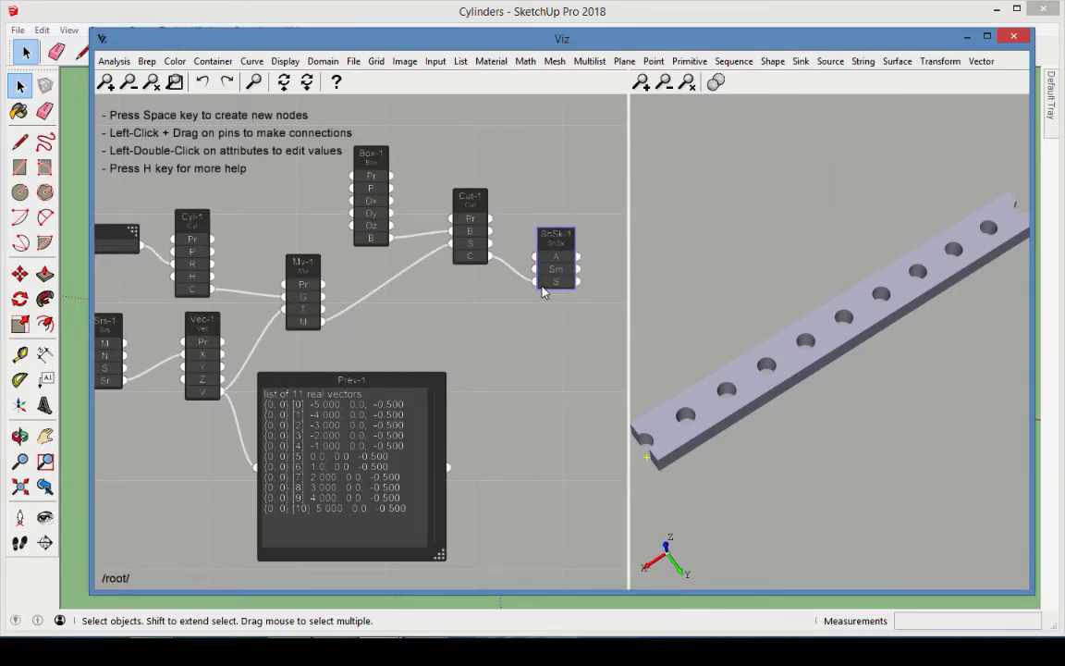
pyautogui.click(968, 37)
pyautogui.moveTo(662, 281); pyautogui.dragTo(697, 289, button='middle')
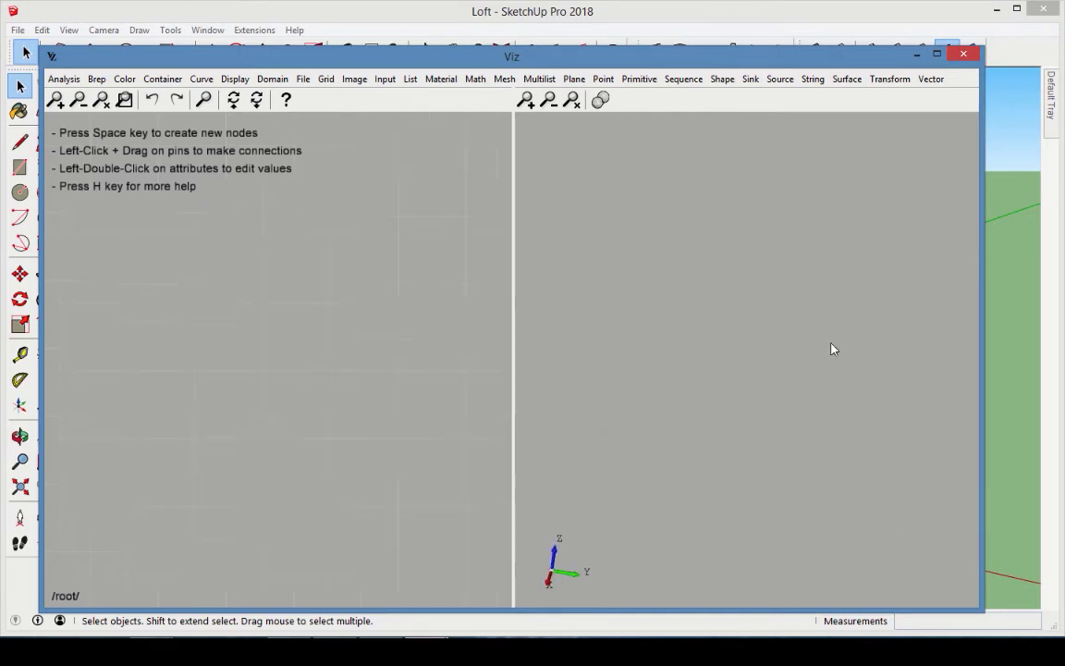
# Add a Series node to the empty graph and set its number of values to 20
pyautogui.click(684, 78)
pyautogui.click(730, 130)
pyautogui.scroll(2, 264, 319)
pyautogui.doubleClick(262, 319)
pyautogui.write('20')
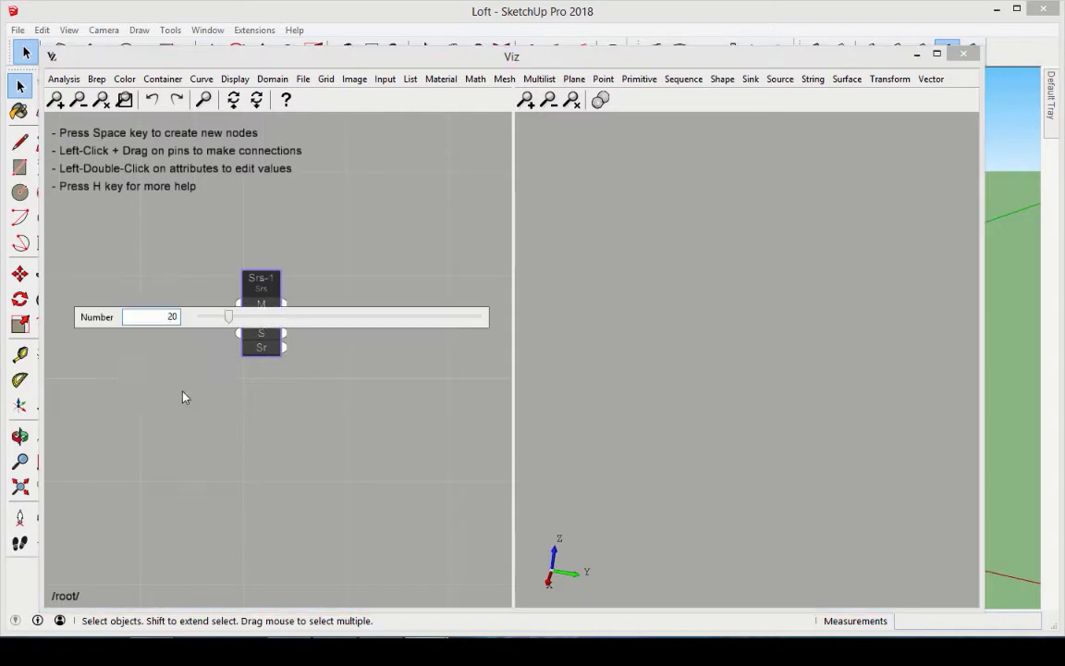
pyautogui.press('Return')
# Add a Preview node fed by the Series output and enlarge it to fit the whole list of values
pyautogui.click(231, 83)
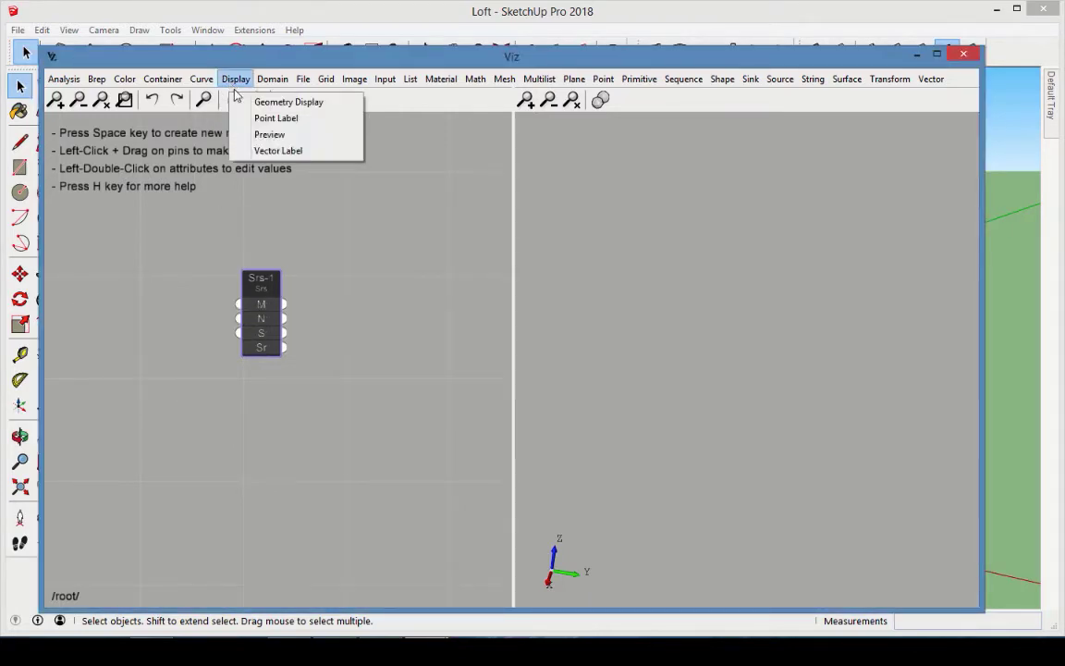
pyautogui.click(264, 134)
pyautogui.moveTo(284, 339); pyautogui.dragTo(354, 358)
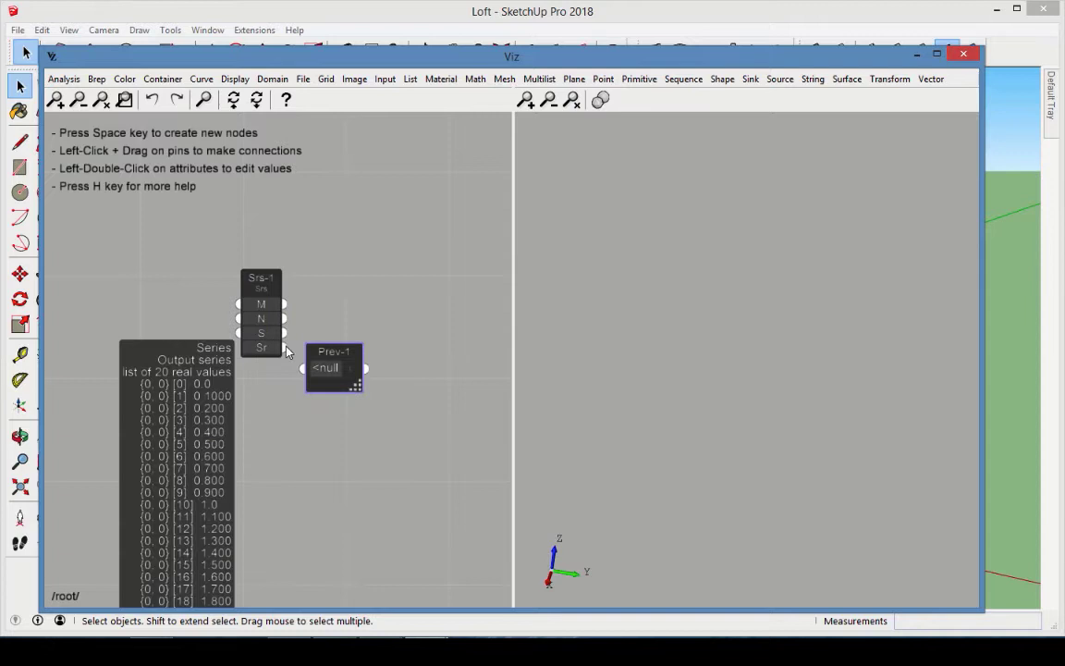
pyautogui.moveTo(284, 346); pyautogui.dragTo(472, 596)
pyautogui.scroll(-1, 471, 596)
pyautogui.scroll(-2, 435, 268)
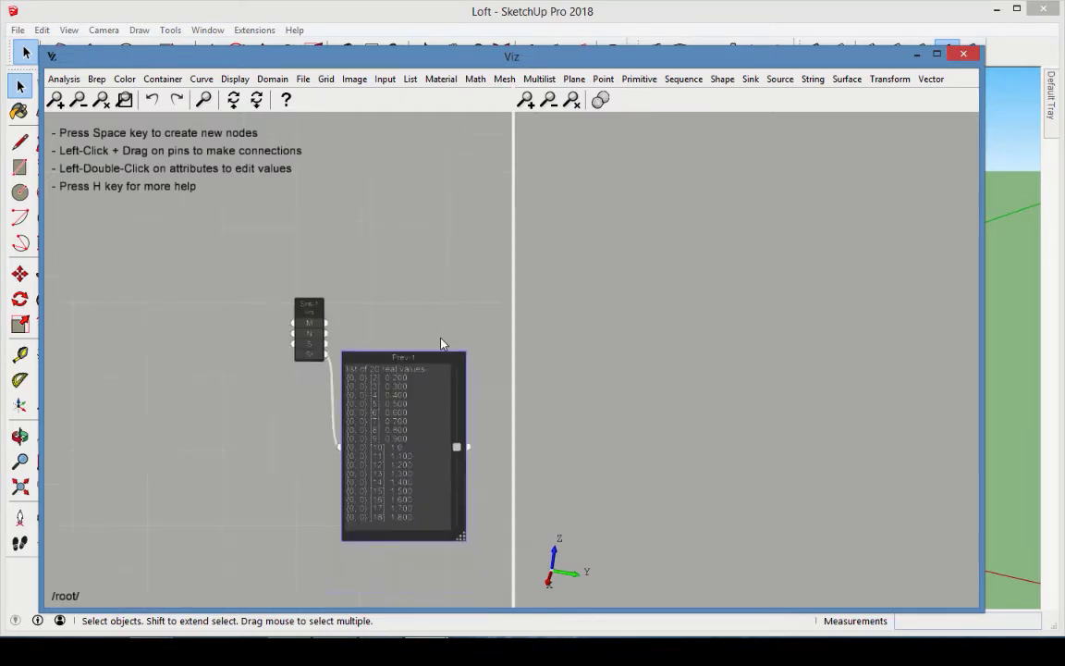
pyautogui.moveTo(463, 537); pyautogui.dragTo(478, 571)
pyautogui.scroll(3, 503, 592)
pyautogui.moveTo(482, 585); pyautogui.dragTo(402, 597, button='middle')
pyautogui.click(618, 460)
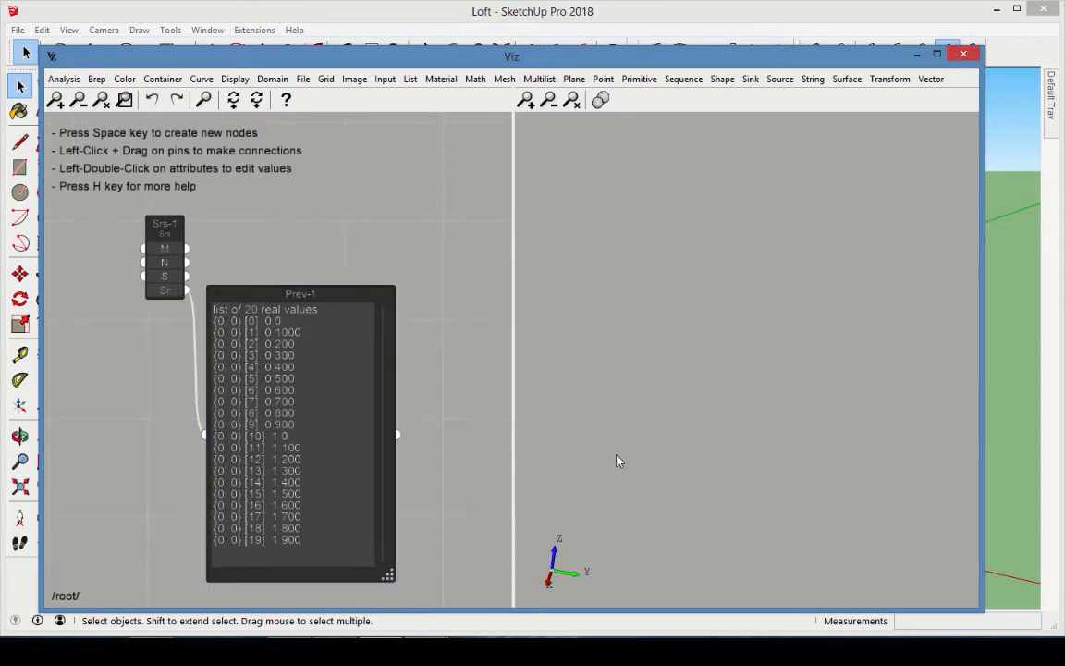
# Add an Expression X node above the Preview node and connect the Series output to its X input
pyautogui.click(475, 80)
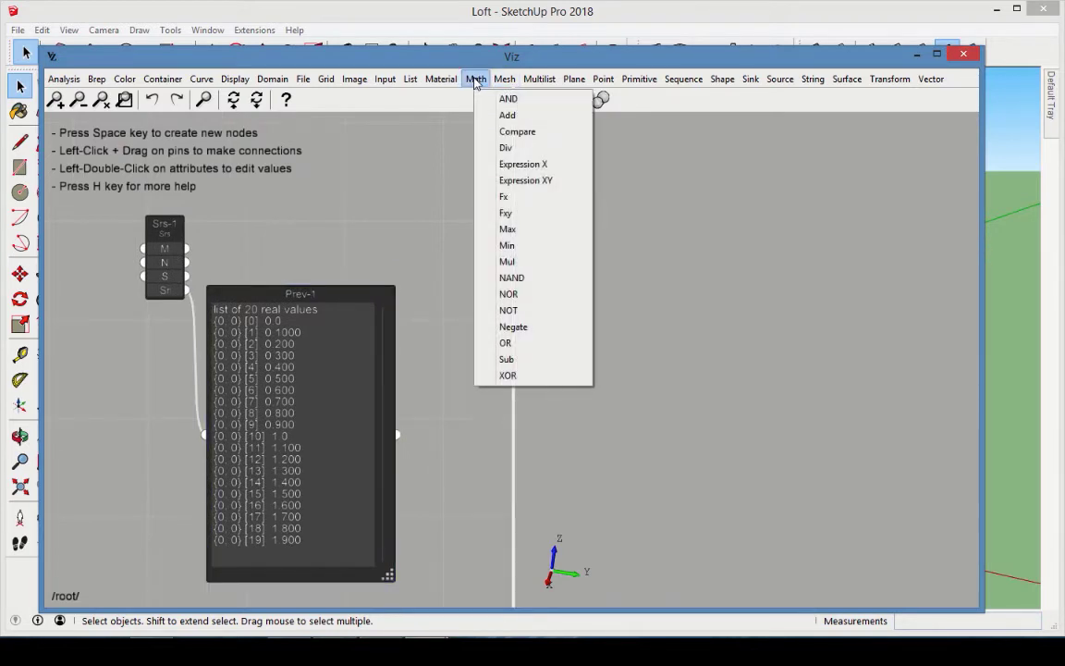
pyautogui.click(530, 172)
pyautogui.moveTo(281, 331); pyautogui.dragTo(305, 228)
pyautogui.moveTo(277, 366); pyautogui.dragTo(297, 315)
pyautogui.moveTo(189, 294)
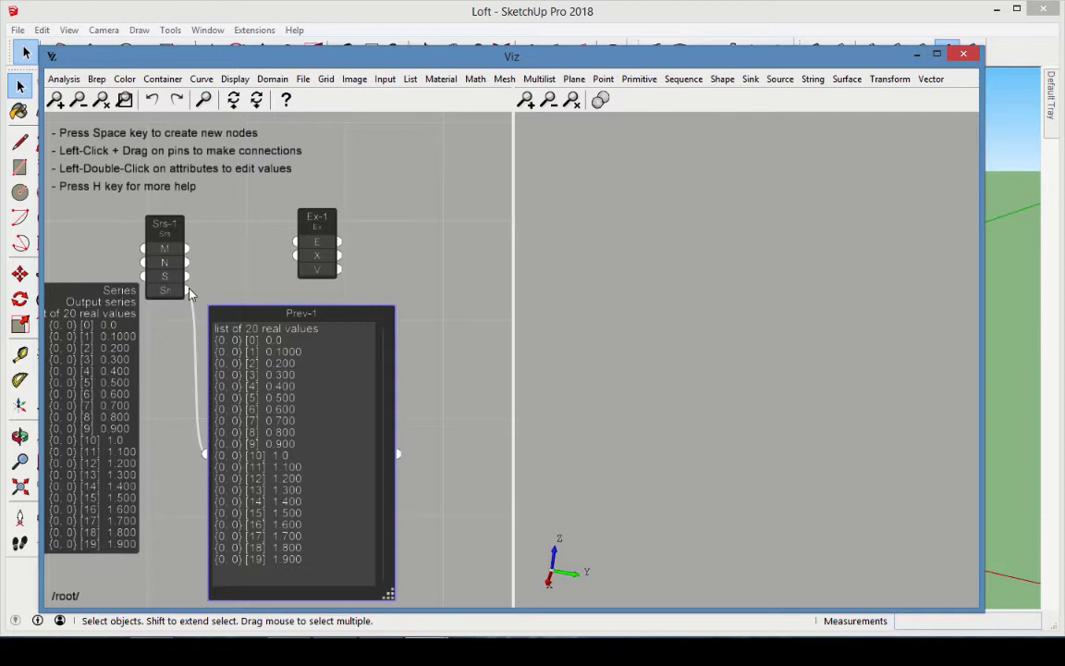
pyautogui.moveTo(186, 292); pyautogui.dragTo(300, 260)
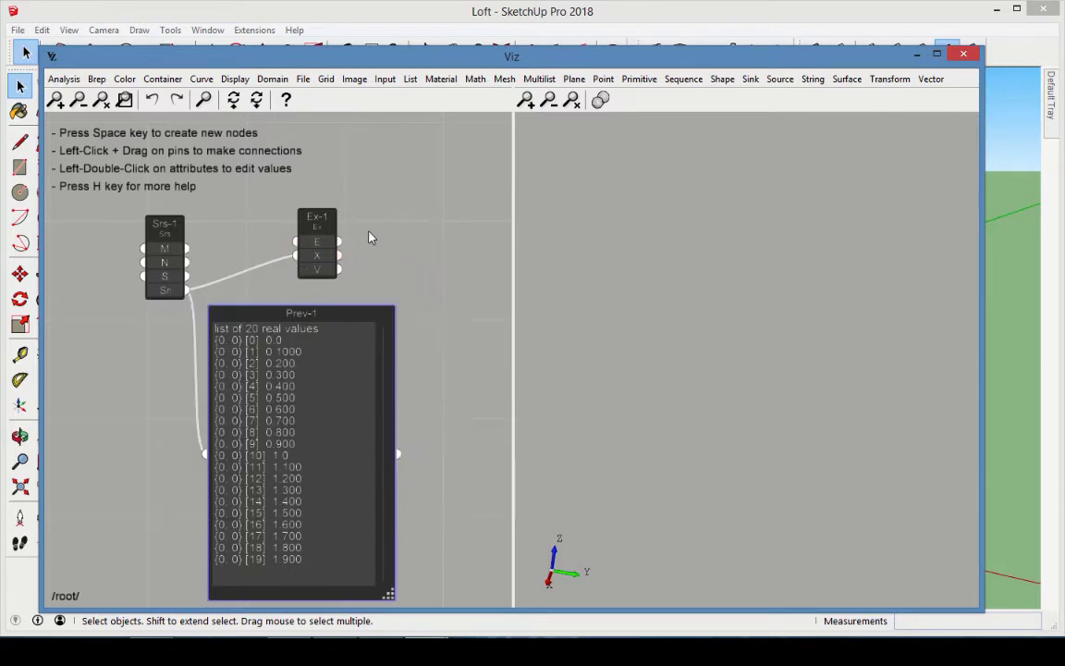
# Set the Expression X node's formula to 2+cos(4*x)
pyautogui.doubleClick(320, 245)
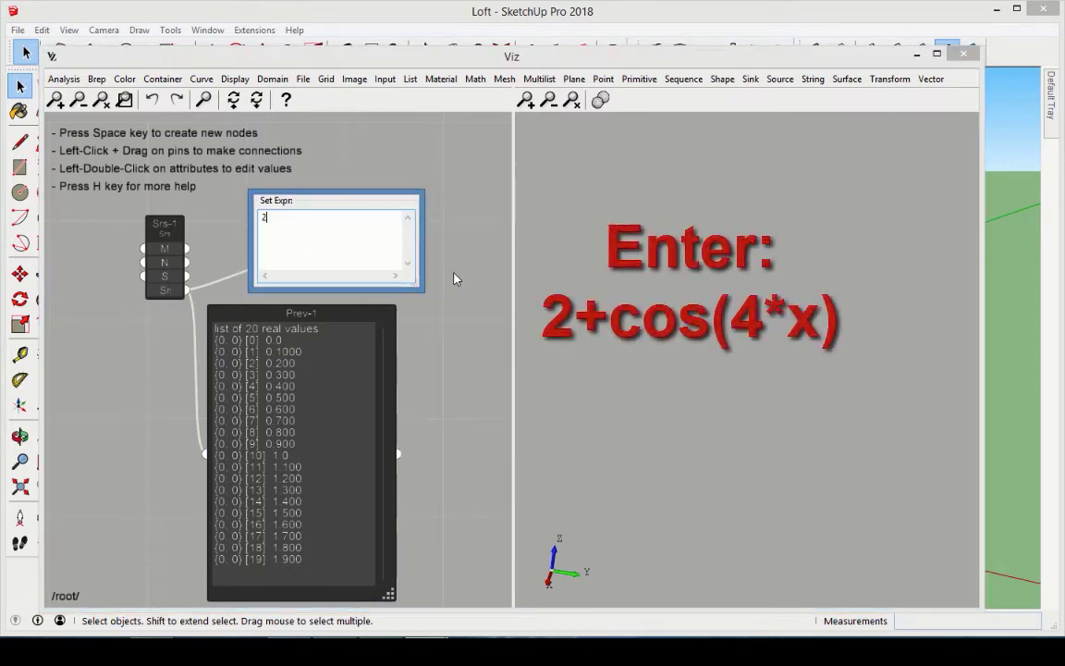
pyautogui.write('+cos(4*x)')
pyautogui.press('Return')
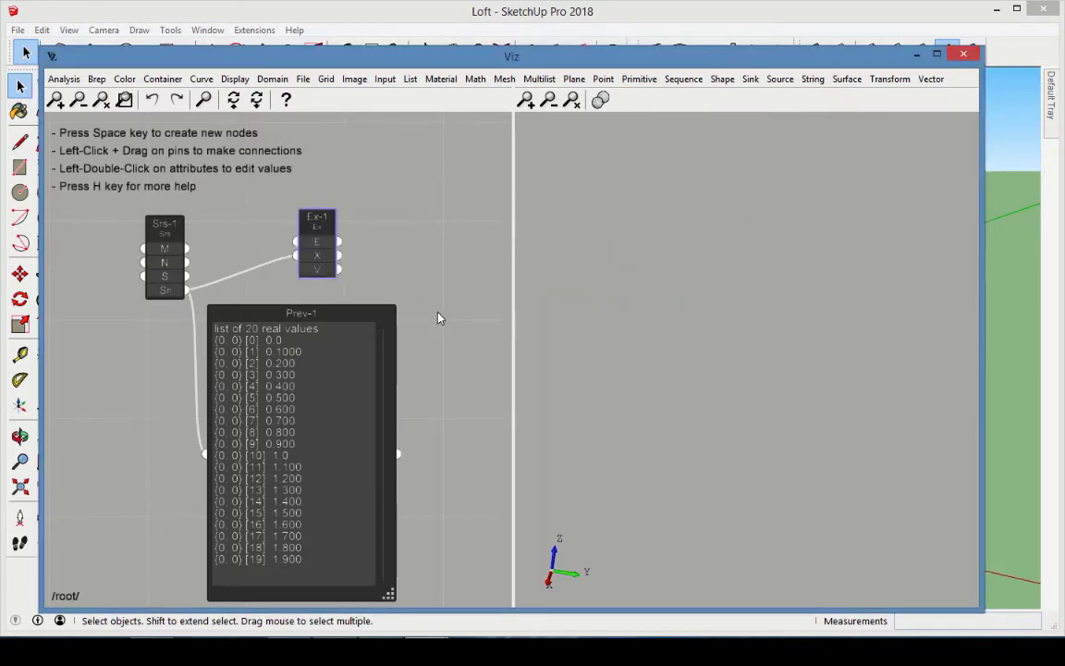
pyautogui.moveTo(328, 271)
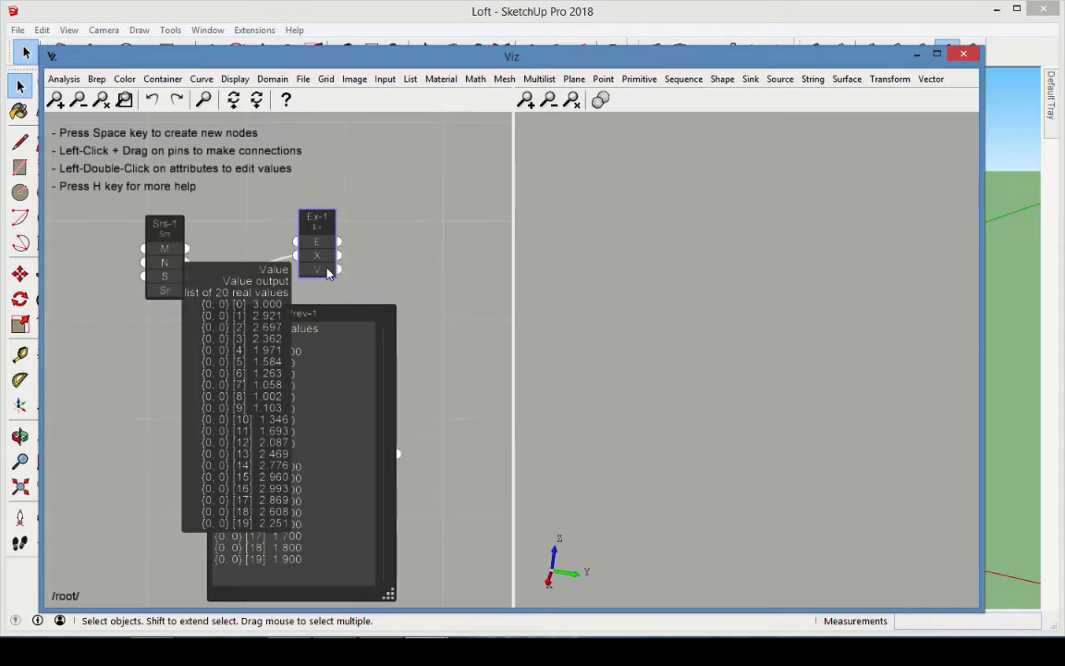
# Add a Circle primitive node beside the Expression X node and connect the expression's V output to its radius input R
pyautogui.click(639, 79)
pyautogui.click(656, 132)
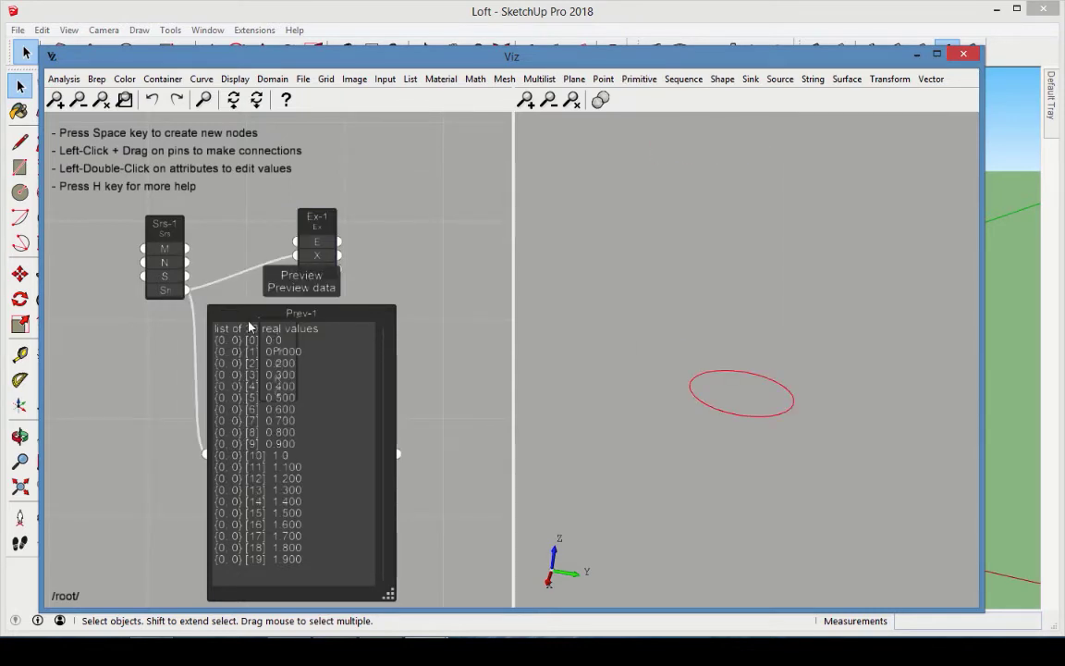
pyautogui.moveTo(244, 321); pyautogui.dragTo(173, 385)
pyautogui.moveTo(278, 330); pyautogui.dragTo(412, 220)
pyautogui.moveTo(339, 269); pyautogui.dragTo(388, 265)
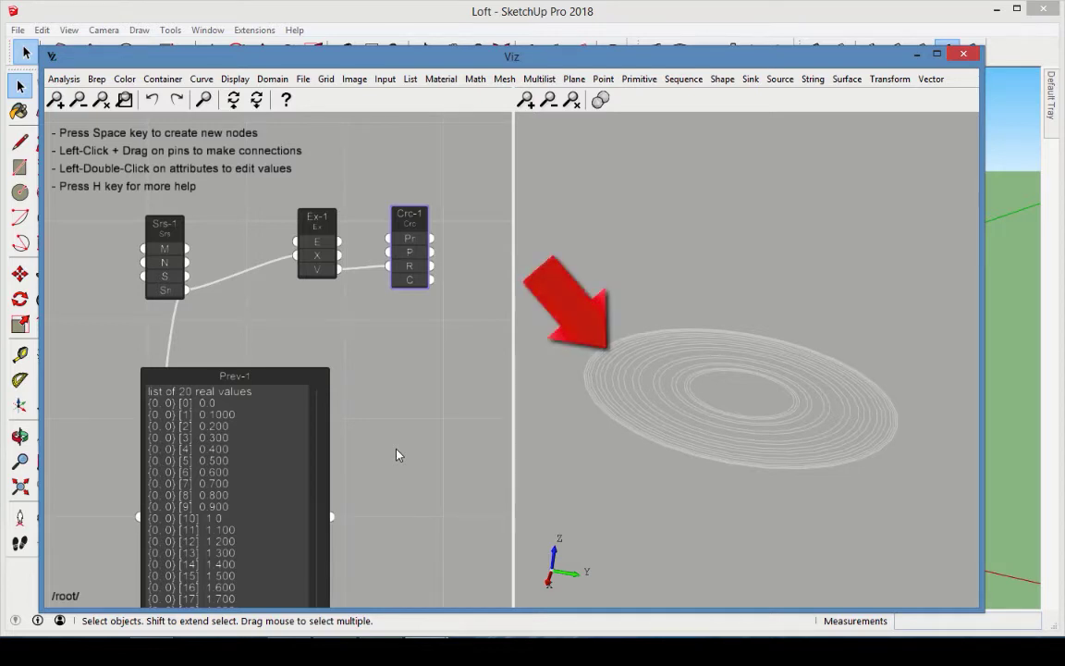
pyautogui.click(491, 191)
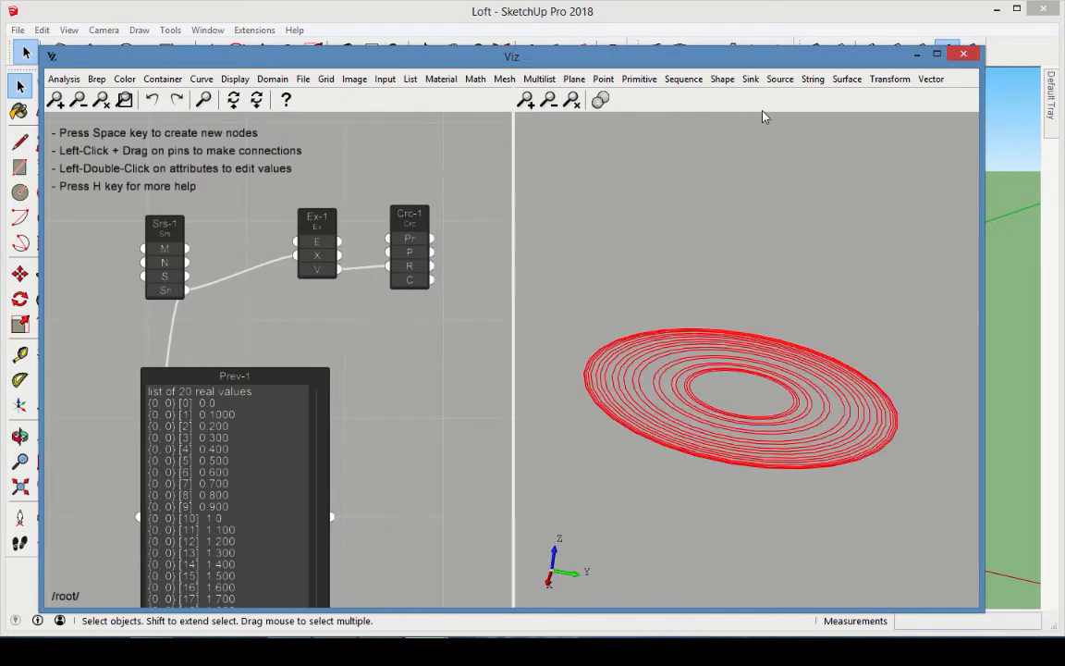
# Add a Move transform node beside the Circle node and connect the Circle output to its G input
pyautogui.click(889, 78)
pyautogui.click(915, 117)
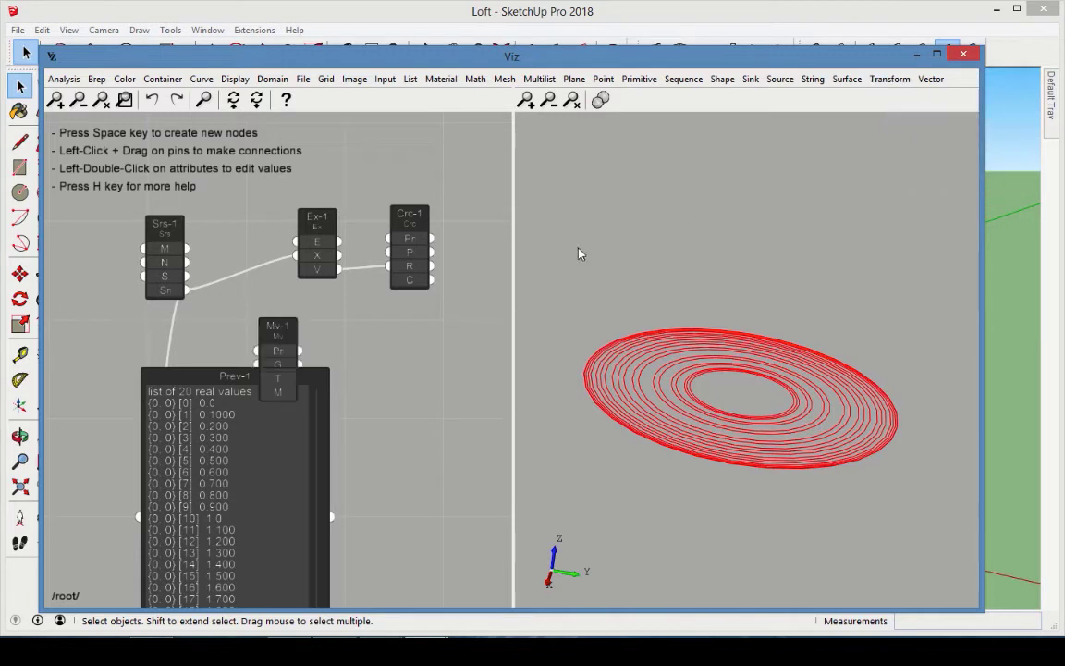
pyautogui.click(486, 225)
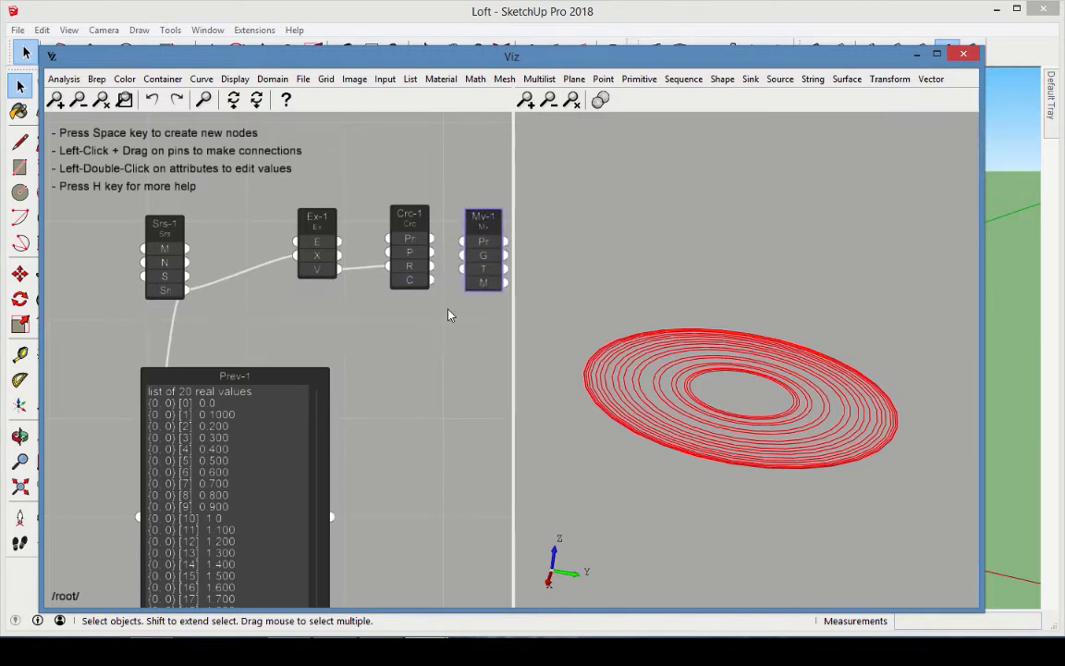
pyautogui.moveTo(430, 279); pyautogui.dragTo(462, 254)
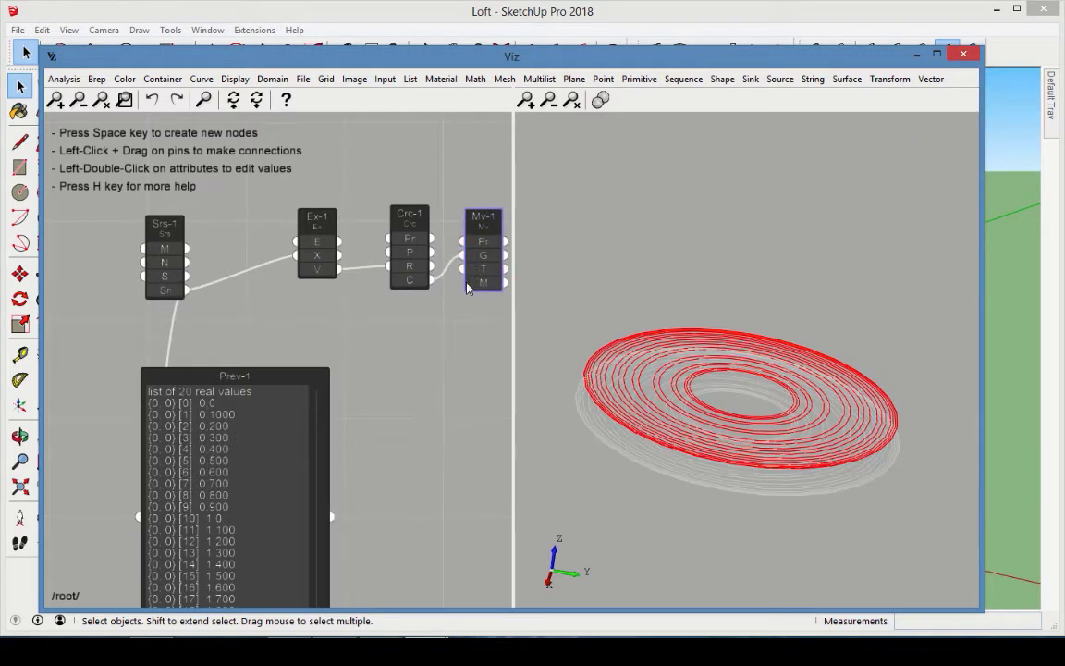
pyautogui.click(667, 207)
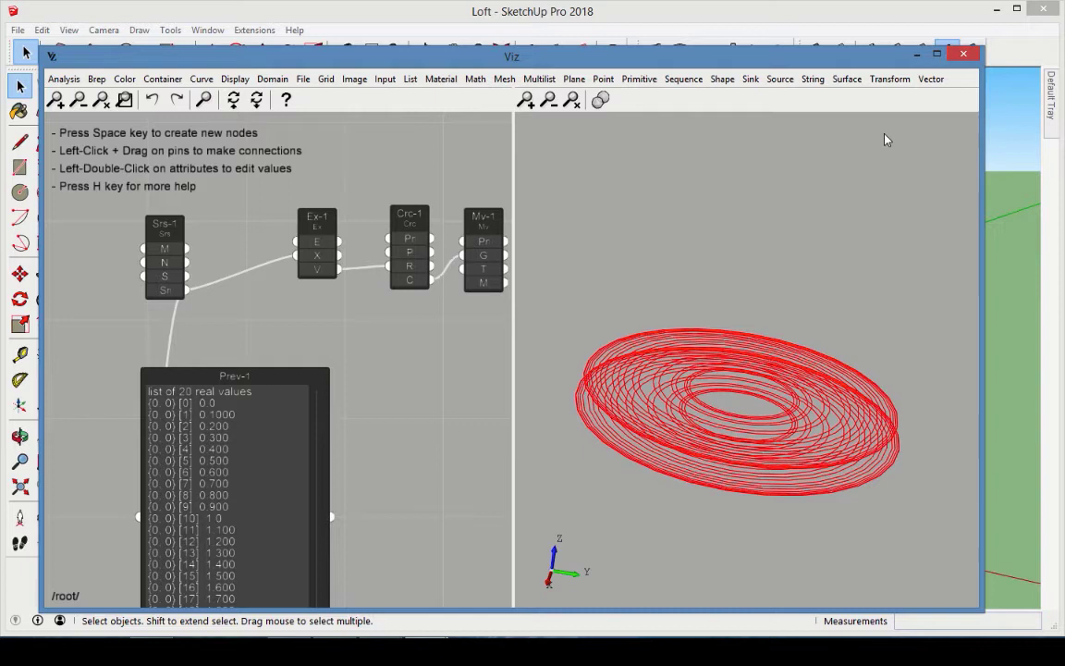
# Add a Vector node and place it below the Expression X and Circle nodes
pyautogui.click(931, 79)
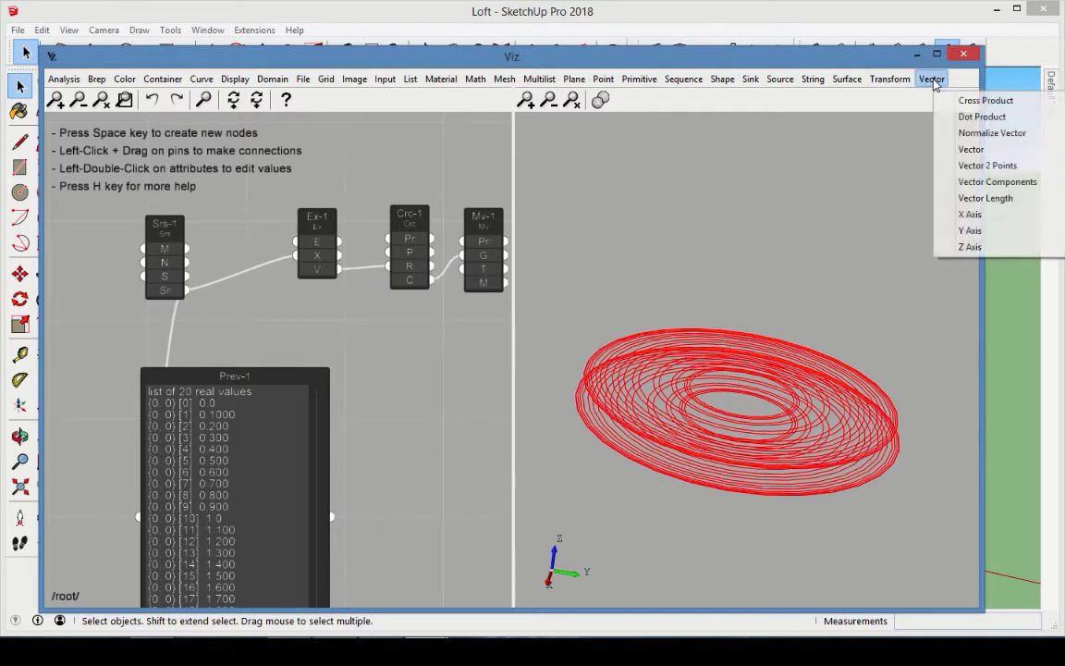
pyautogui.click(966, 147)
pyautogui.moveTo(277, 319); pyautogui.dragTo(367, 307)
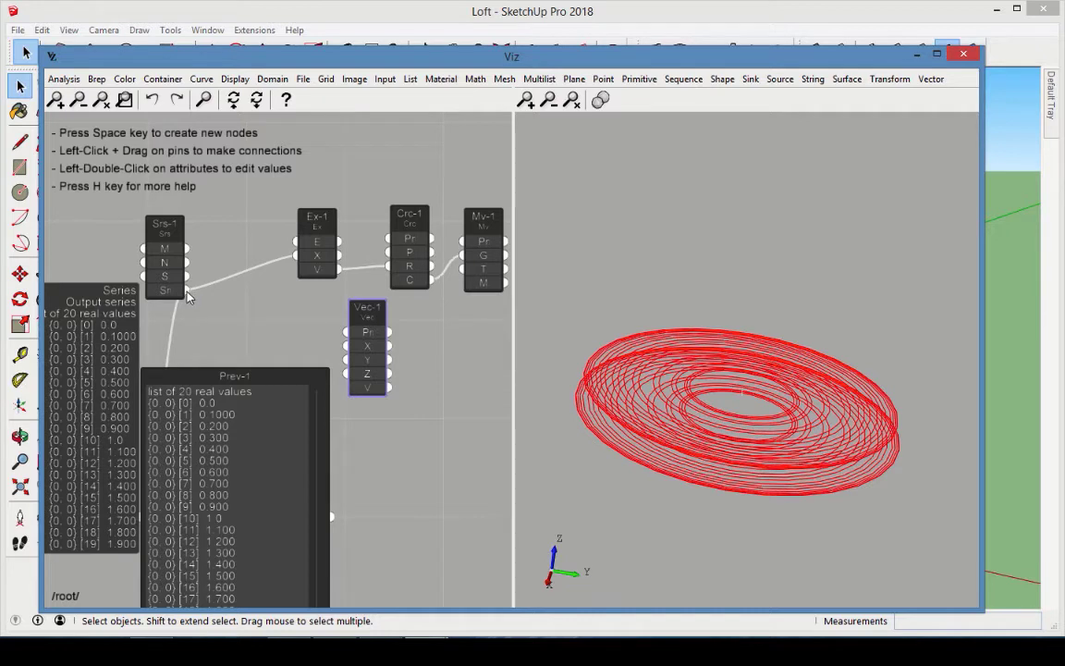
# Connect the Series output to the Vector node's Z input and the Vector output V to the Move node's T input
pyautogui.moveTo(188, 291); pyautogui.dragTo(344, 374)
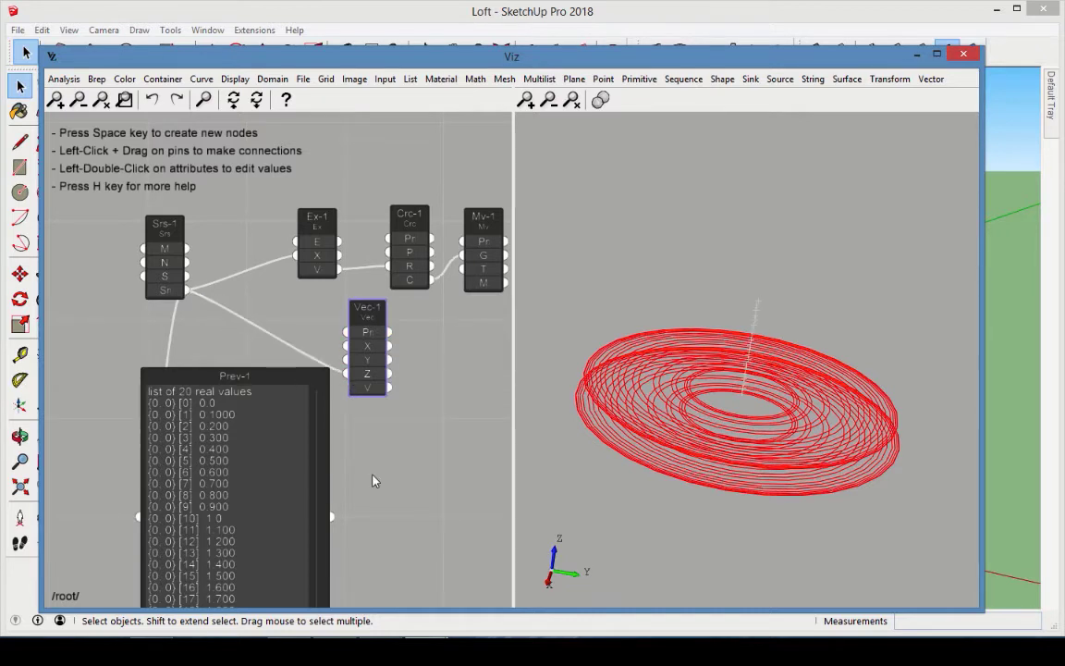
pyautogui.click(462, 417)
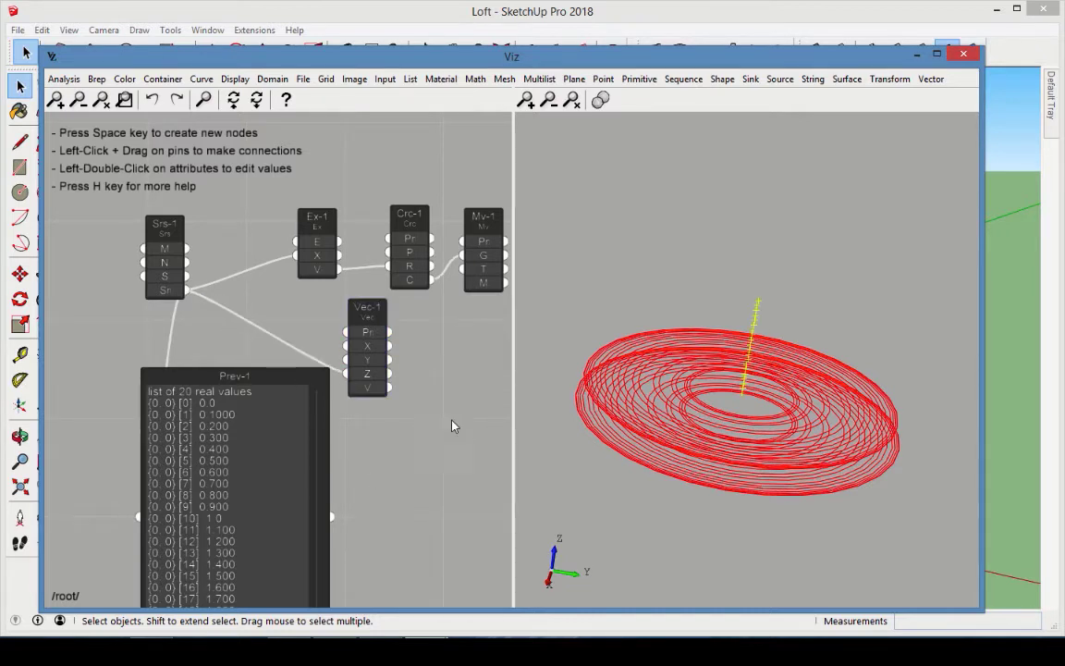
pyautogui.moveTo(453, 423); pyautogui.dragTo(385, 411, button='middle')
pyautogui.moveTo(315, 376)
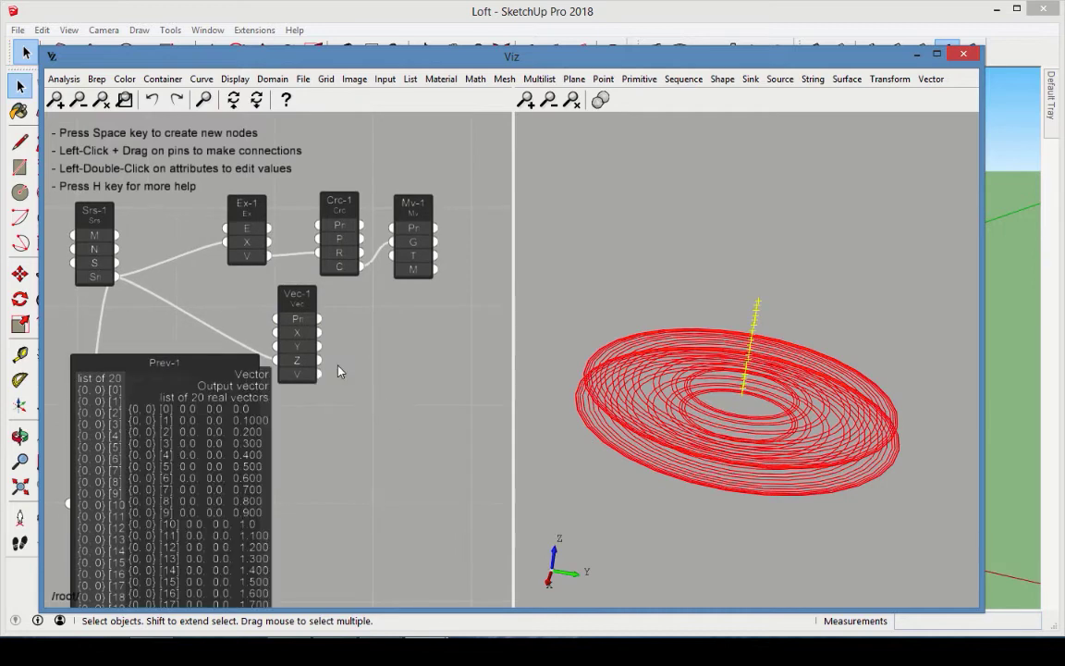
pyautogui.moveTo(319, 373)
pyautogui.mouseDown()
pyautogui.moveTo(324, 333)
pyautogui.moveTo(366, 240)
pyautogui.moveTo(392, 255)
pyautogui.mouseUp()
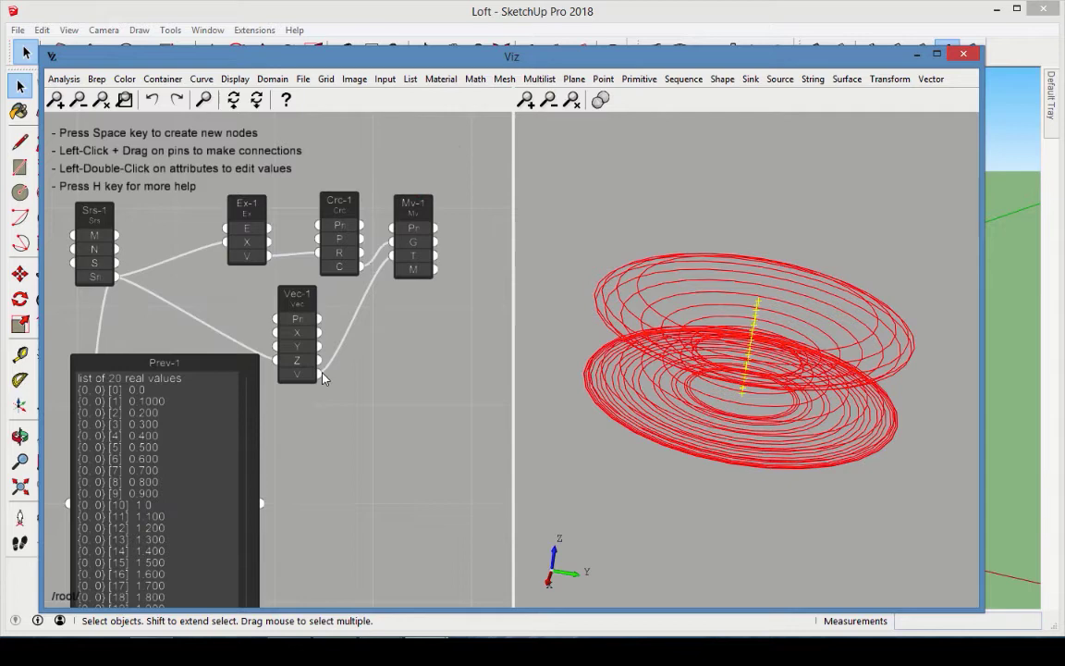
pyautogui.moveTo(302, 382)
# Add a Loft shape node beside the Move node and connect the Move output M to its C input
pyautogui.click(722, 81)
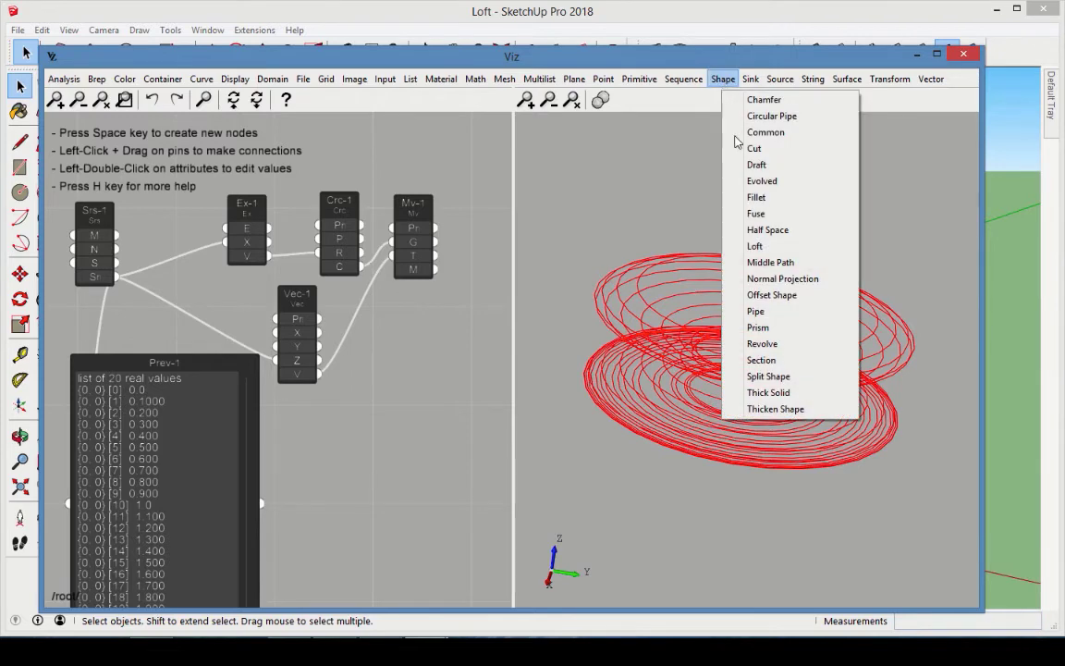
pyautogui.click(746, 246)
pyautogui.moveTo(273, 325); pyautogui.dragTo(462, 305)
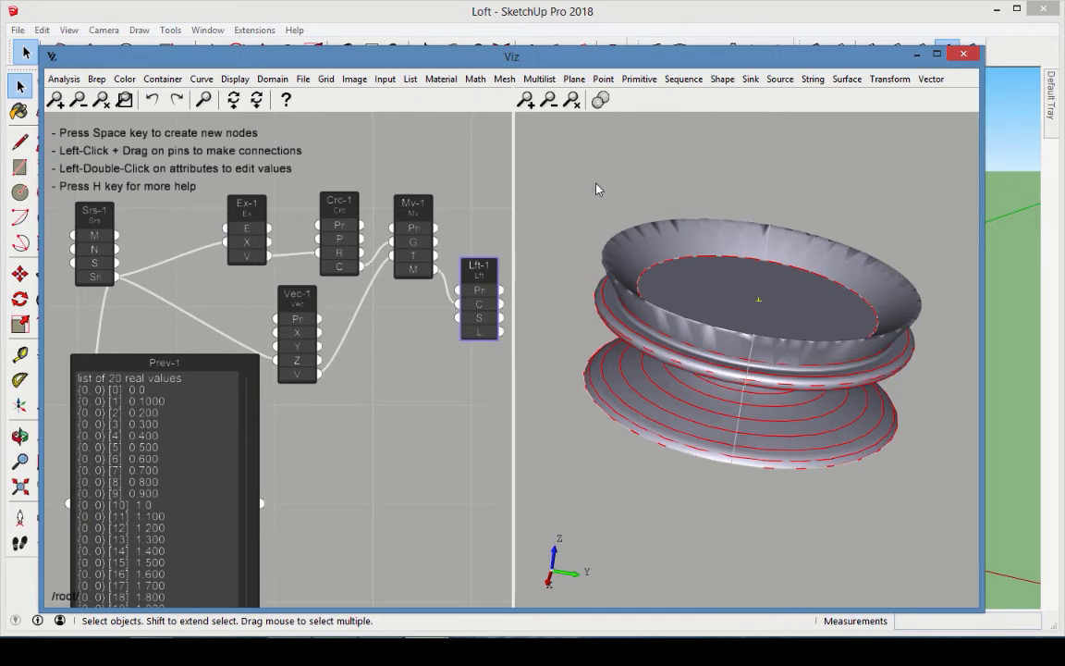
# Set the 3D preview's display quality to Smooth and inspect the lofted shape
pyautogui.click(600, 99)
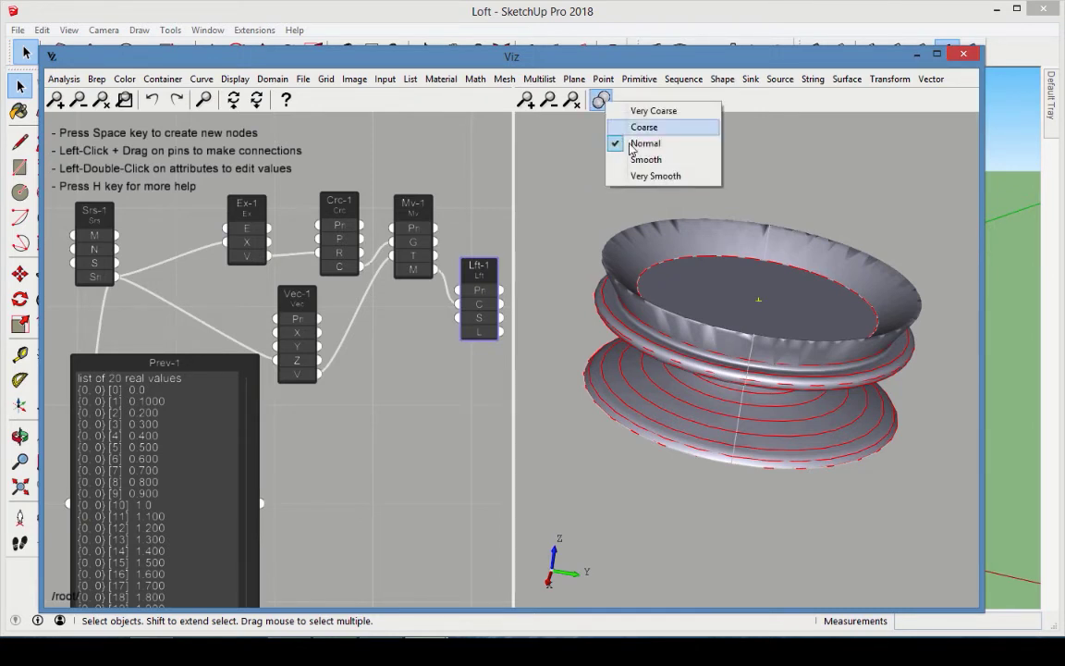
pyautogui.click(642, 159)
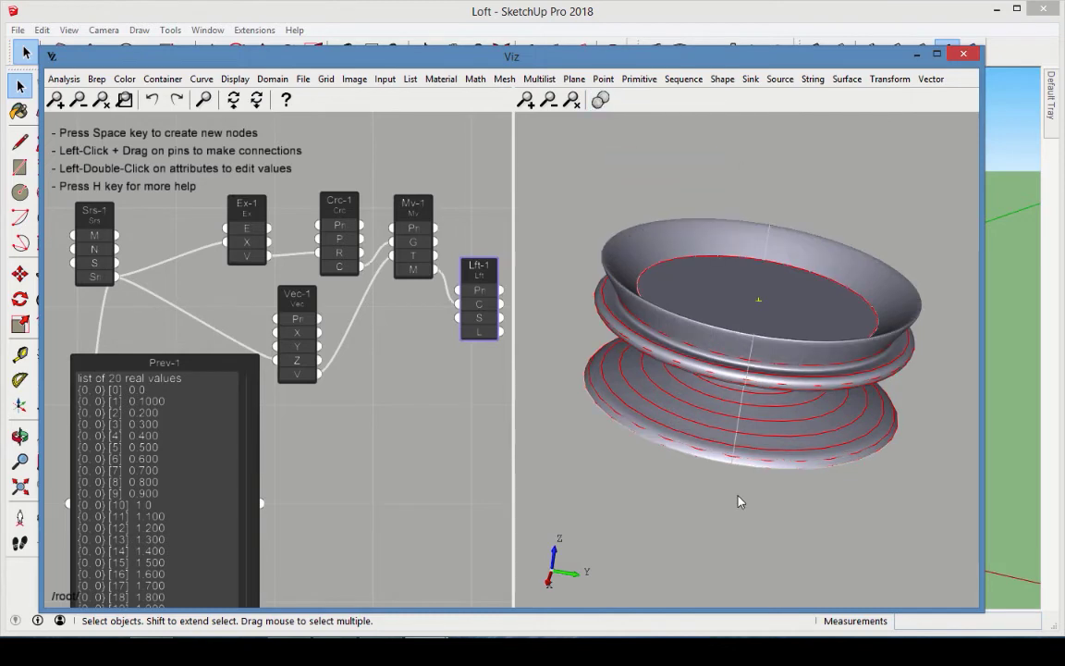
pyautogui.moveTo(740, 500); pyautogui.dragTo(787, 499, button='middle')
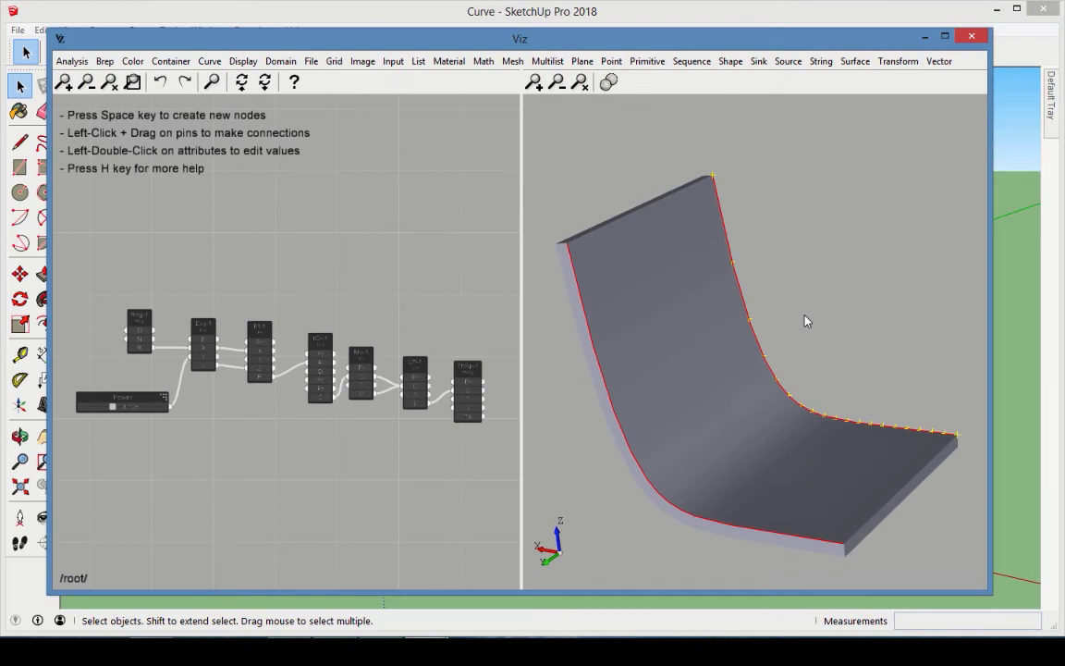
pyautogui.moveTo(804, 321); pyautogui.dragTo(780, 320, button='middle')
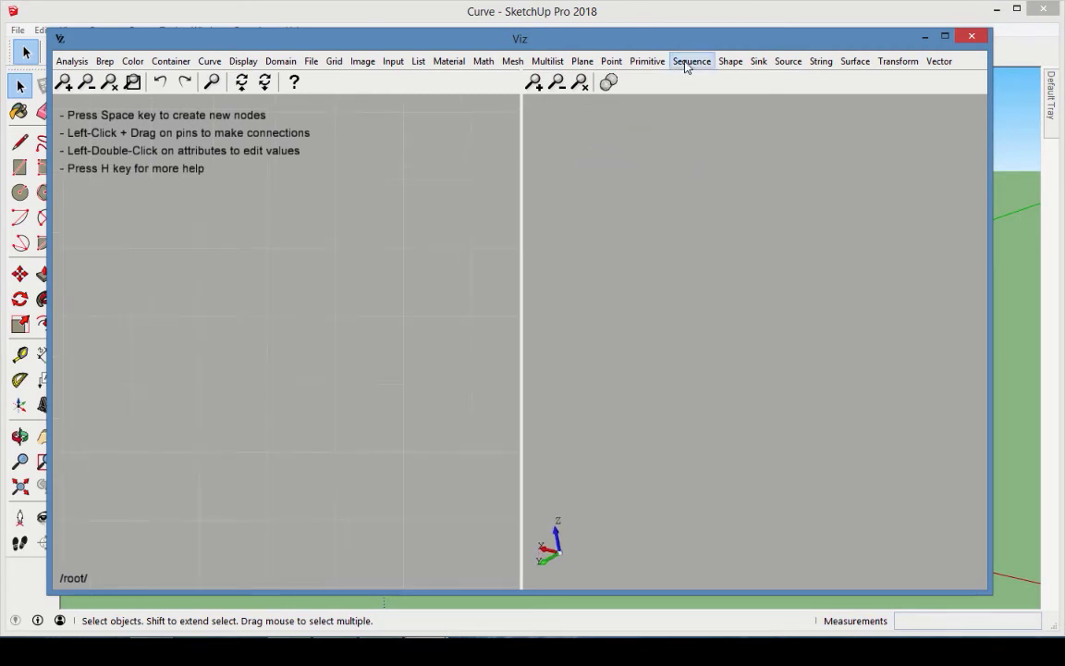
# Add a Range sequence node to the empty graph and set its number of elements to 20
pyautogui.click(686, 63)
pyautogui.click(709, 99)
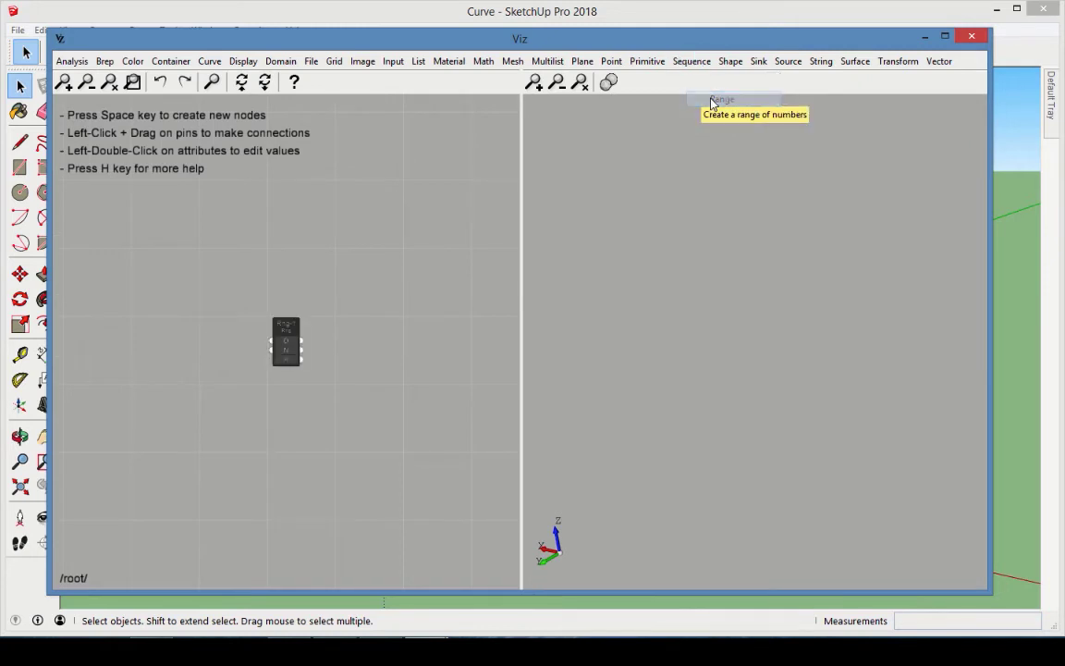
pyautogui.moveTo(292, 329); pyautogui.dragTo(285, 309)
pyautogui.scroll(3, 317, 349)
pyautogui.doubleClick(262, 324)
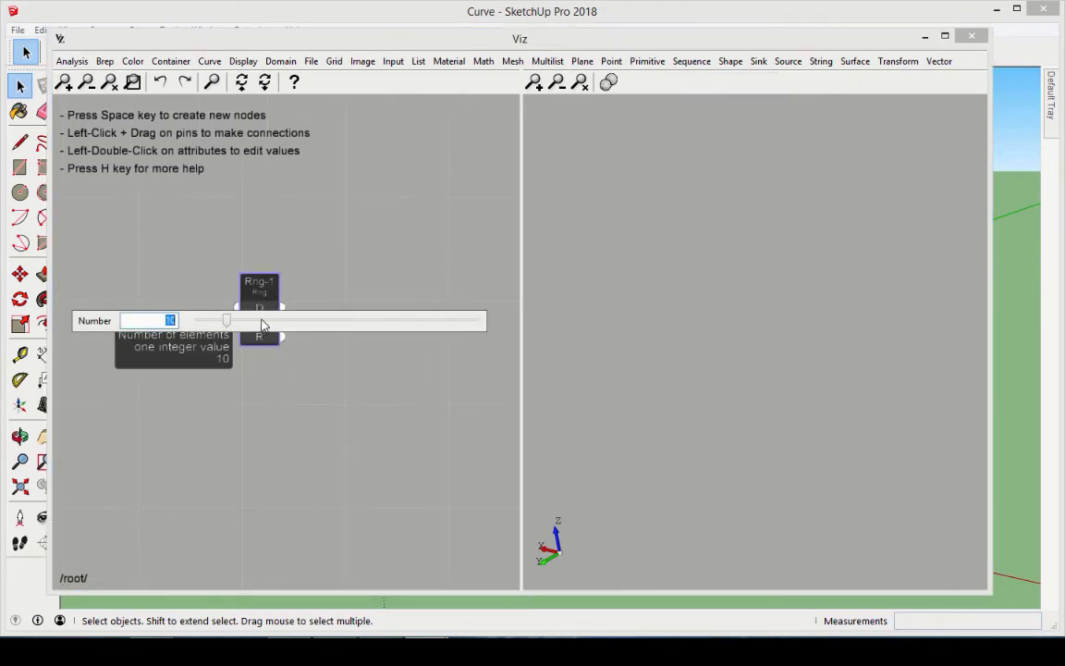
pyautogui.click(314, 403)
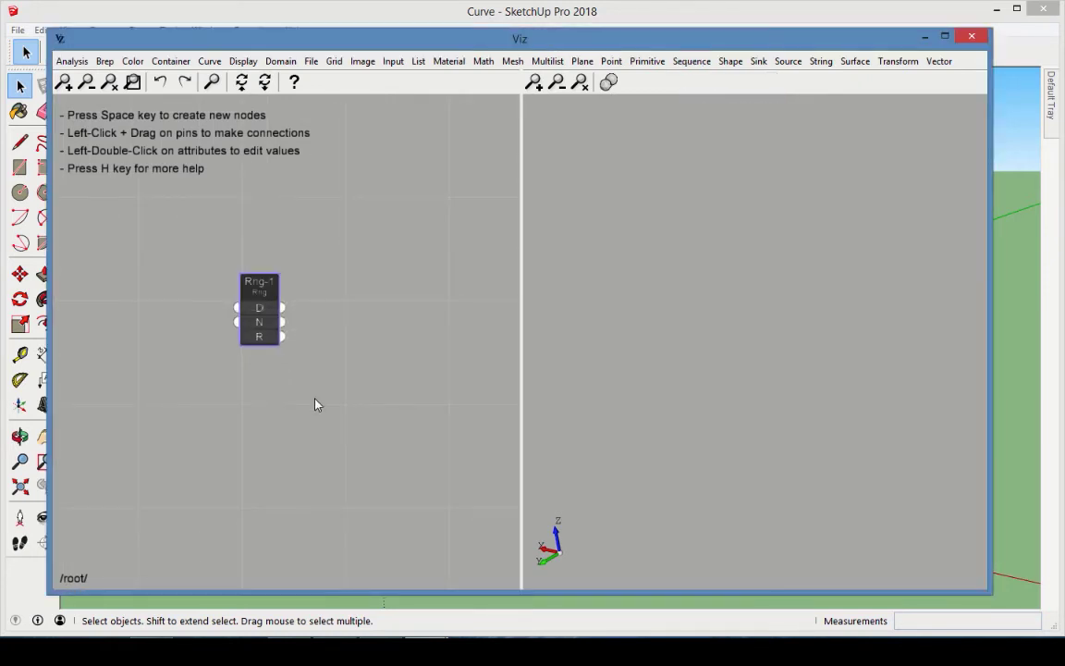
pyautogui.click(502, 429)
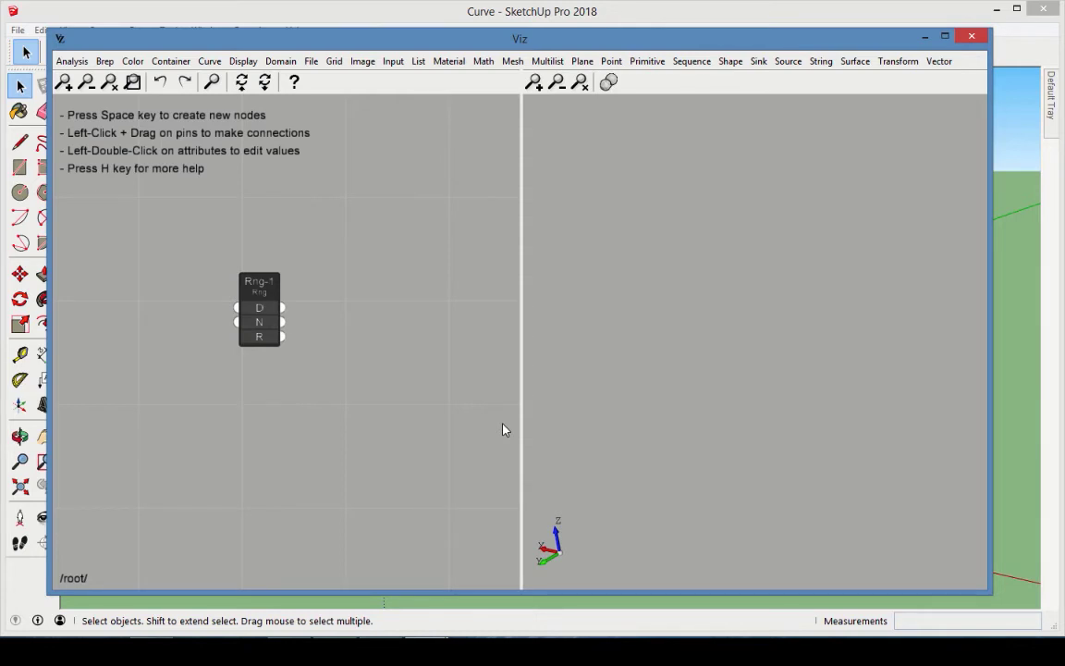
# Add an Expression XY node beside the Range node and connect the Range output R to its X input
pyautogui.click(484, 62)
pyautogui.click(536, 168)
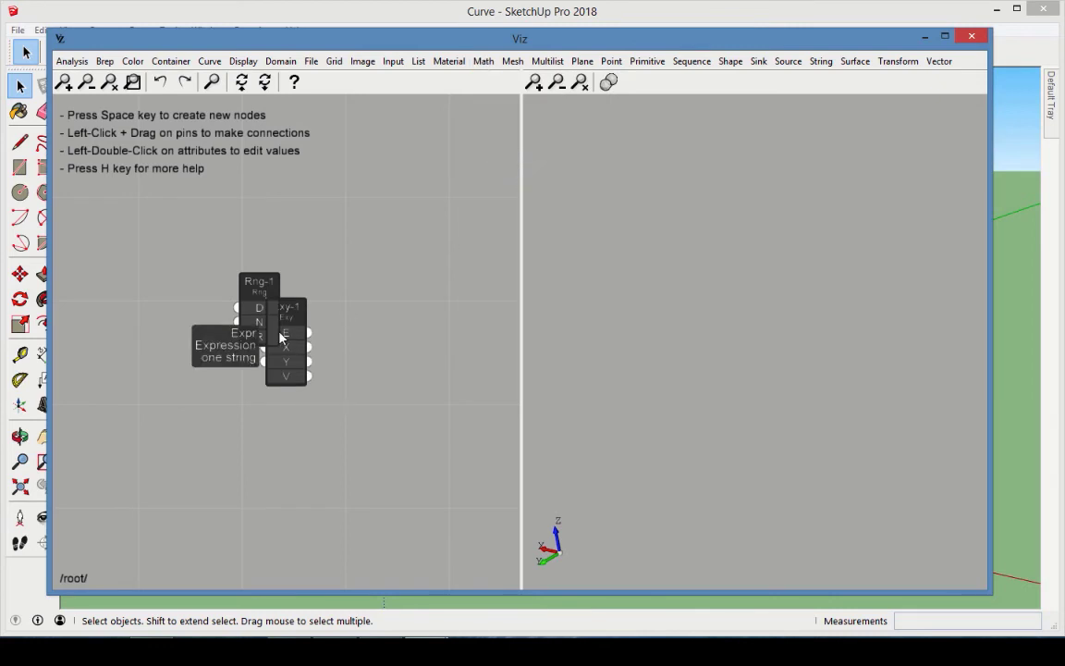
pyautogui.moveTo(306, 282); pyautogui.dragTo(373, 275)
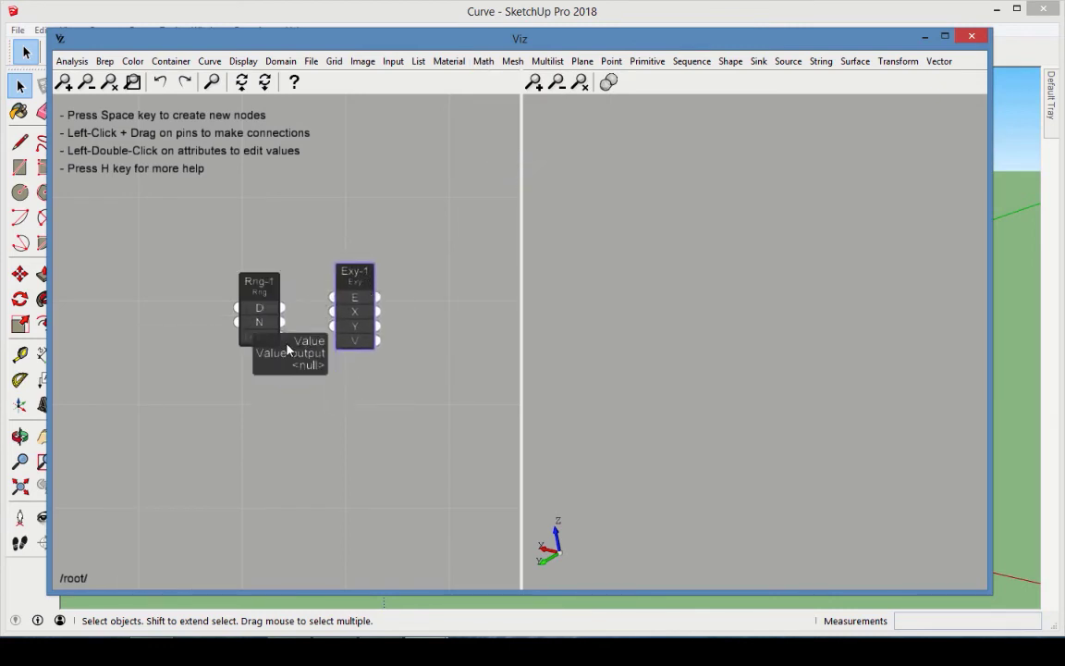
pyautogui.moveTo(330, 319); pyautogui.dragTo(331, 312)
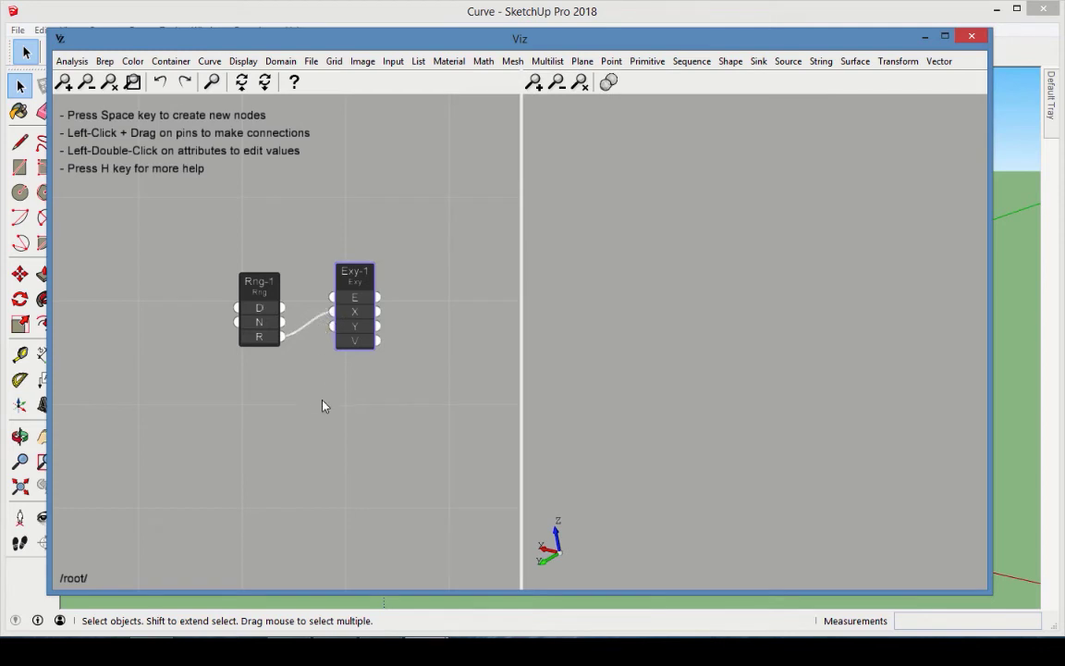
# Set the Expression XY node's formula to pow(x,y)
pyautogui.doubleClick(353, 296)
pyautogui.write('pow')
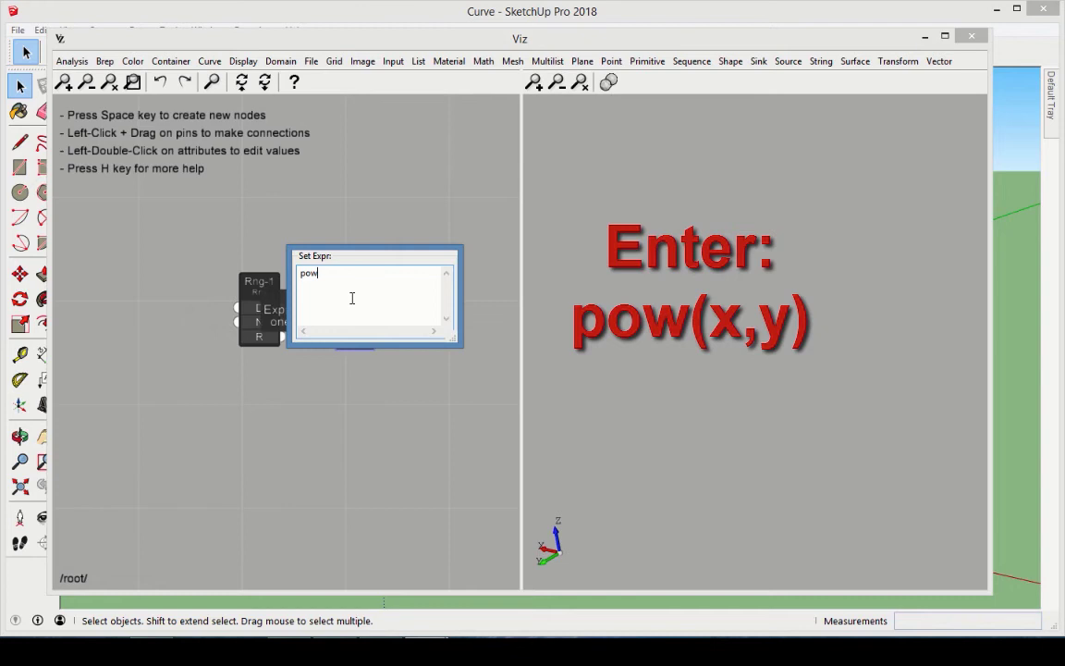
pyautogui.write('(x,y)')
pyautogui.click(360, 389)
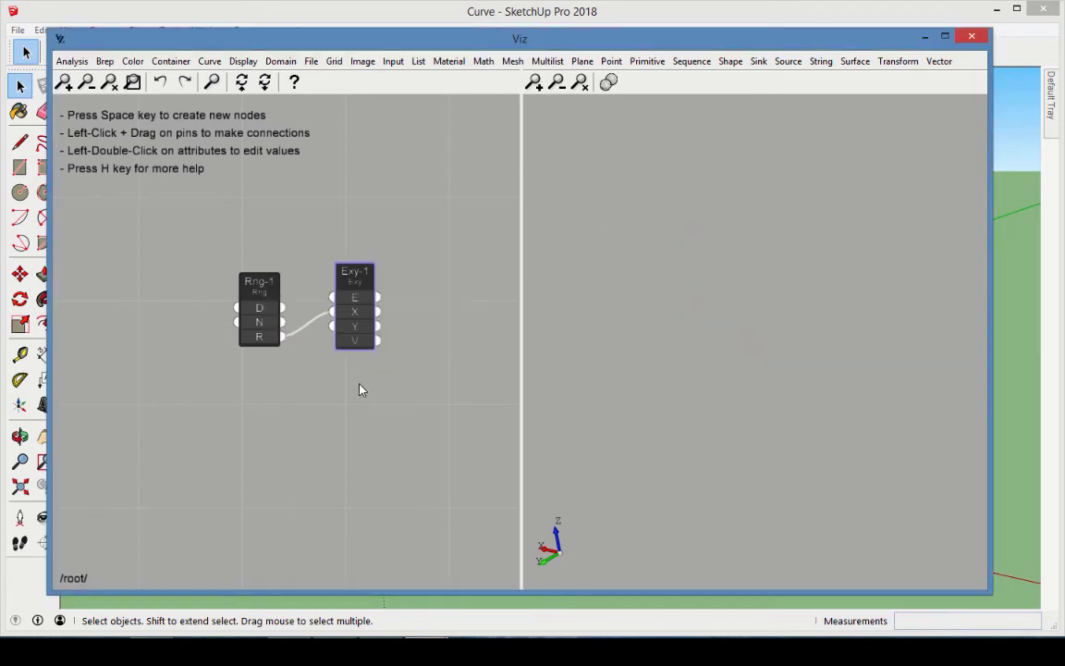
pyautogui.click(504, 476)
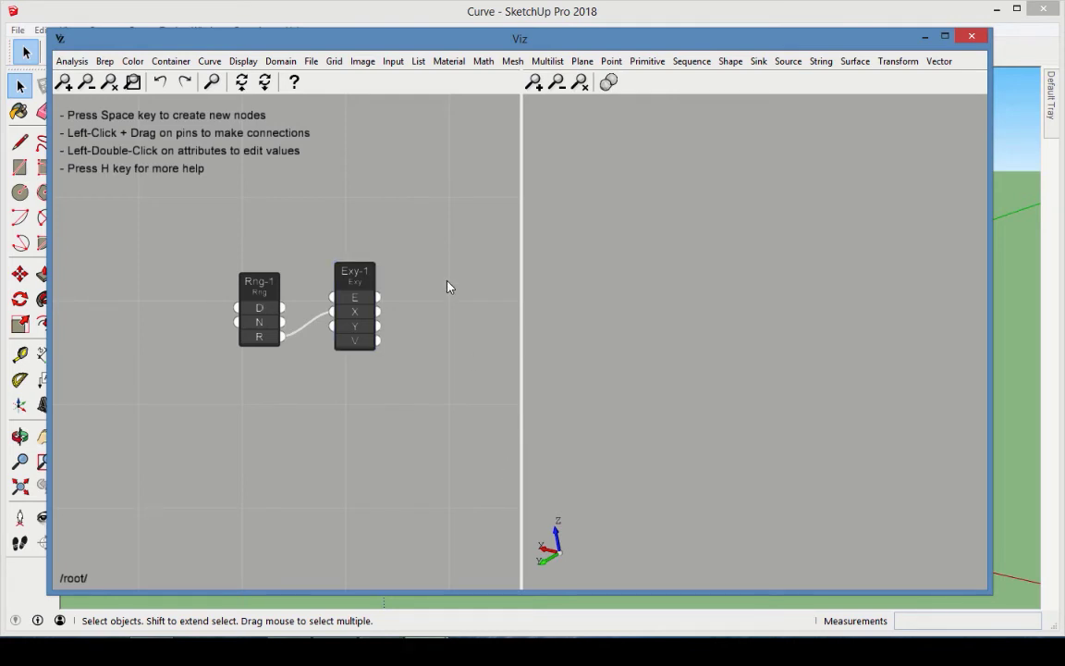
# Add a Slider node below the Range node and connect its output to the Expression XY node's Y input
pyautogui.moveTo(360, 278); pyautogui.dragTo(377, 335)
pyautogui.click(393, 61)
pyautogui.click(425, 92)
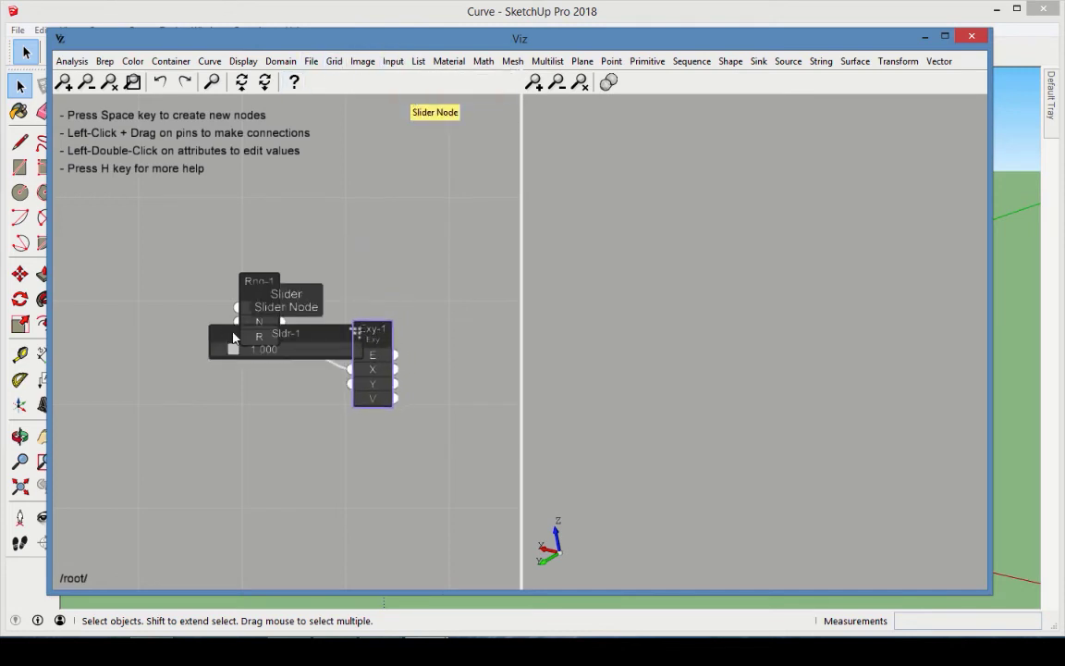
pyautogui.moveTo(224, 390); pyautogui.dragTo(183, 403)
pyautogui.moveTo(296, 400); pyautogui.dragTo(349, 383)
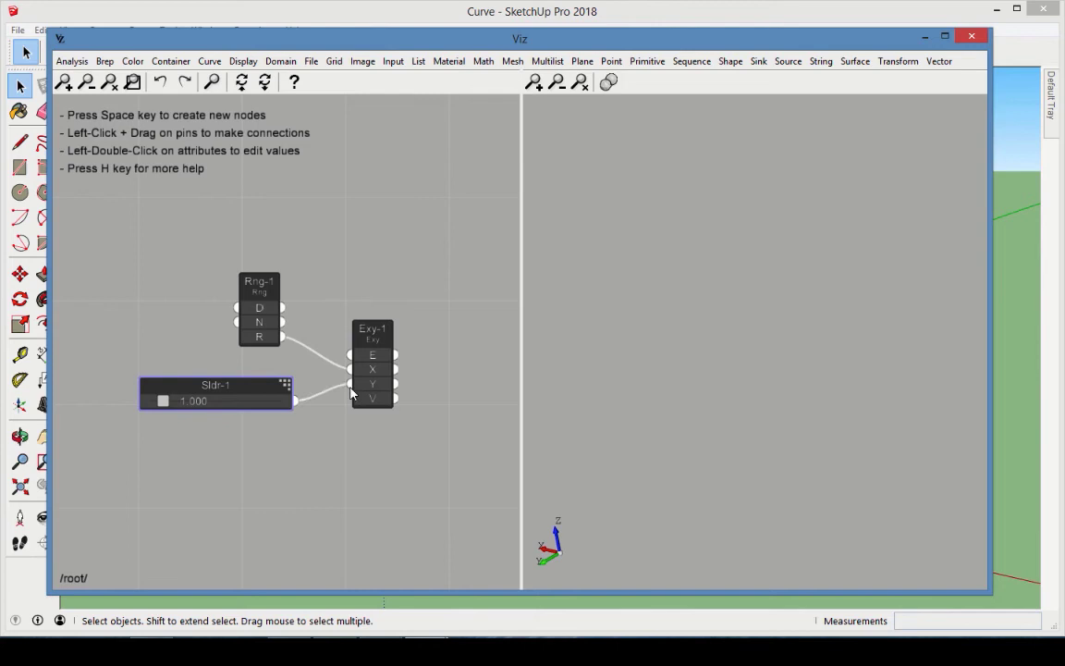
# Set the slider's minimum to 1 and maximum to 20
pyautogui.doubleClick(238, 391)
pyautogui.press('Tab')
pyautogui.press('Tab')
pyautogui.write('1')
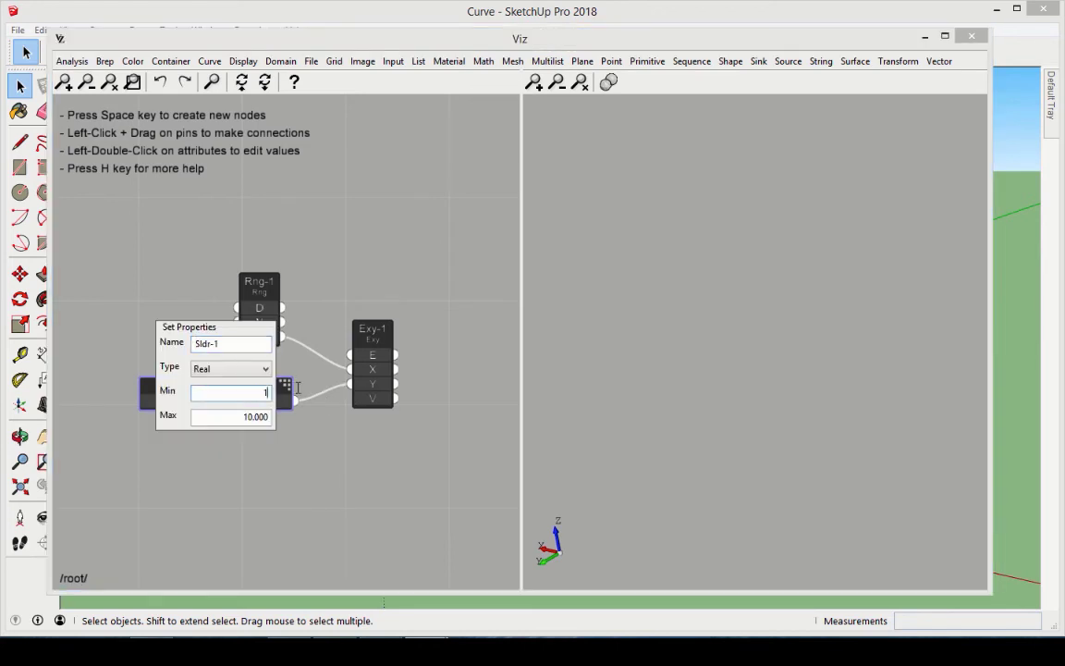
pyautogui.press('Tab')
pyautogui.write('20')
pyautogui.press('Tab')
pyautogui.press('Return')
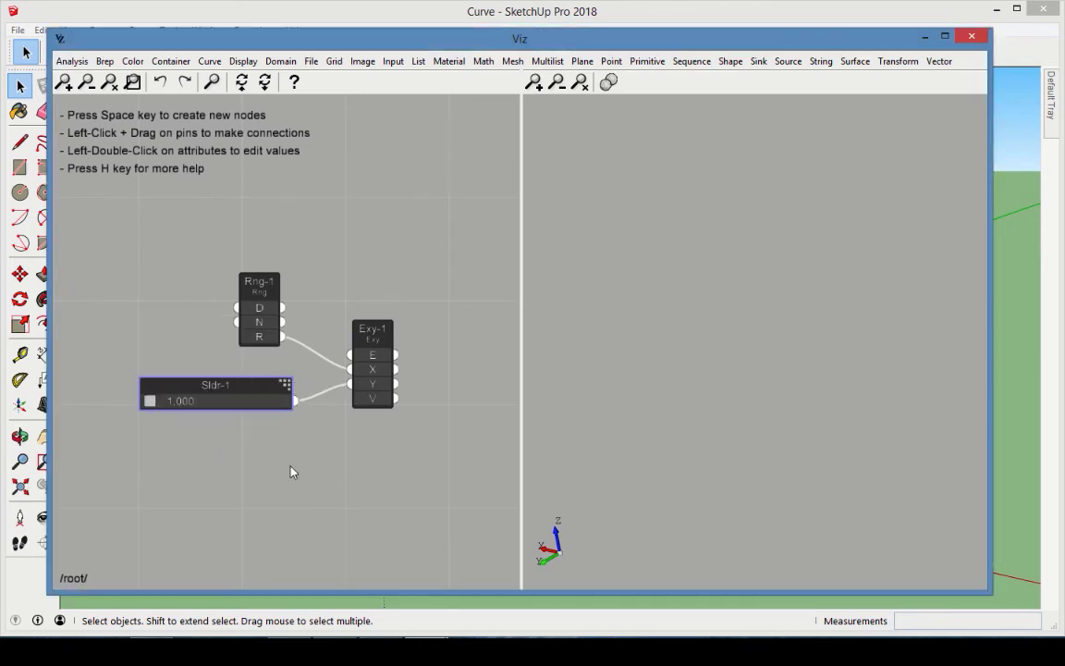
pyautogui.click(290, 471)
# Add a Point node beside the Expression XY node and connect the expression's X to the point's X and V to Z
pyautogui.moveTo(473, 429); pyautogui.dragTo(394, 386, button='middle')
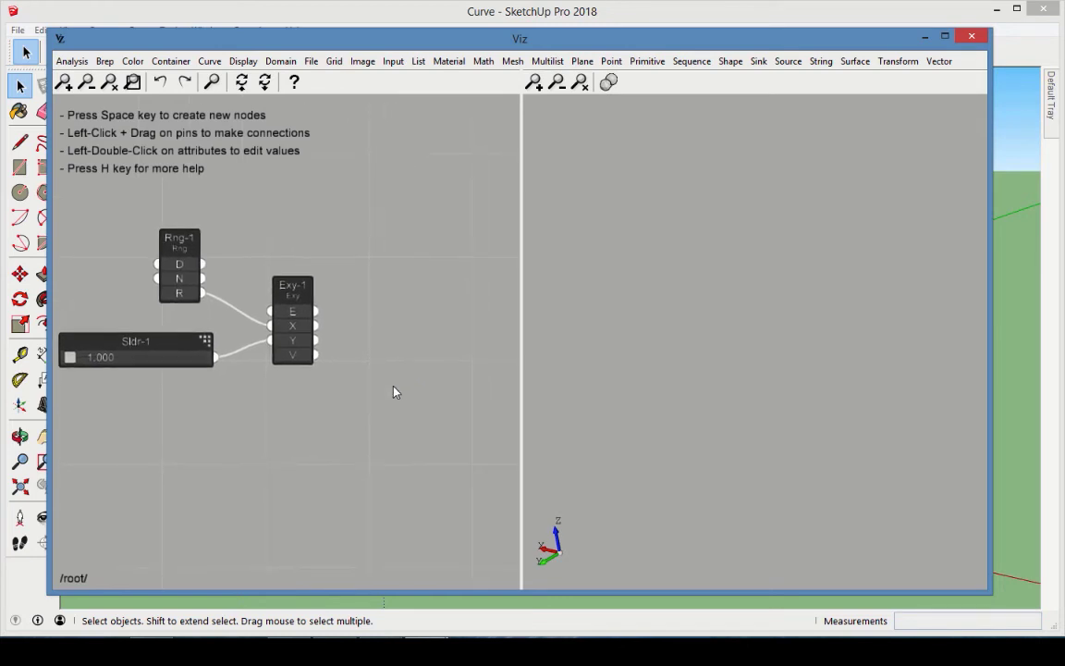
pyautogui.click(611, 61)
pyautogui.click(638, 97)
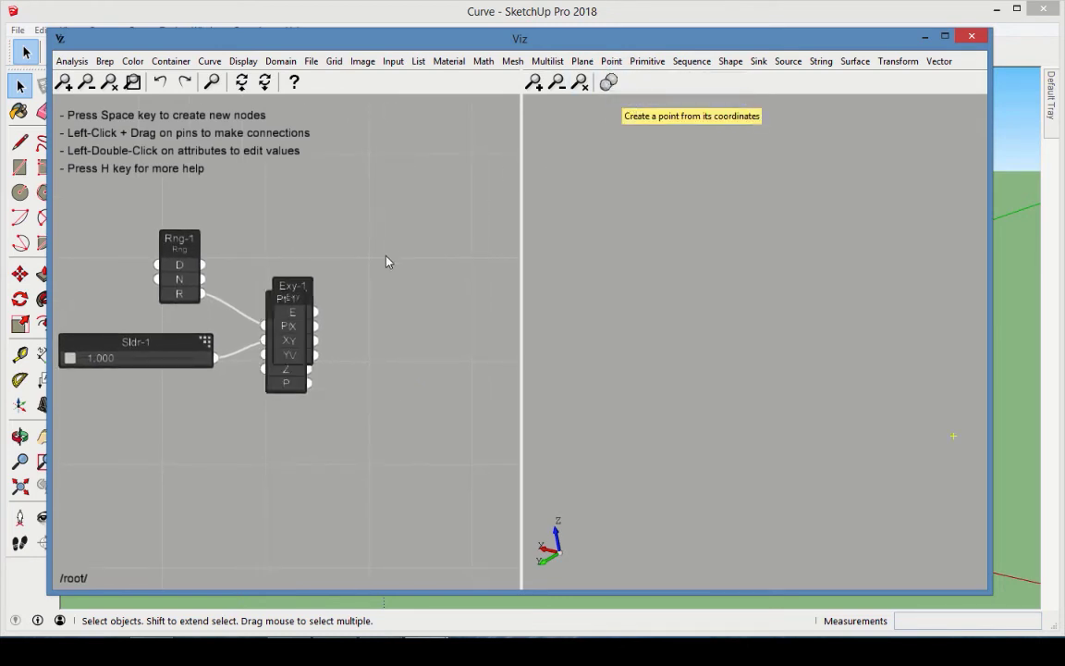
pyautogui.moveTo(279, 381); pyautogui.dragTo(380, 374)
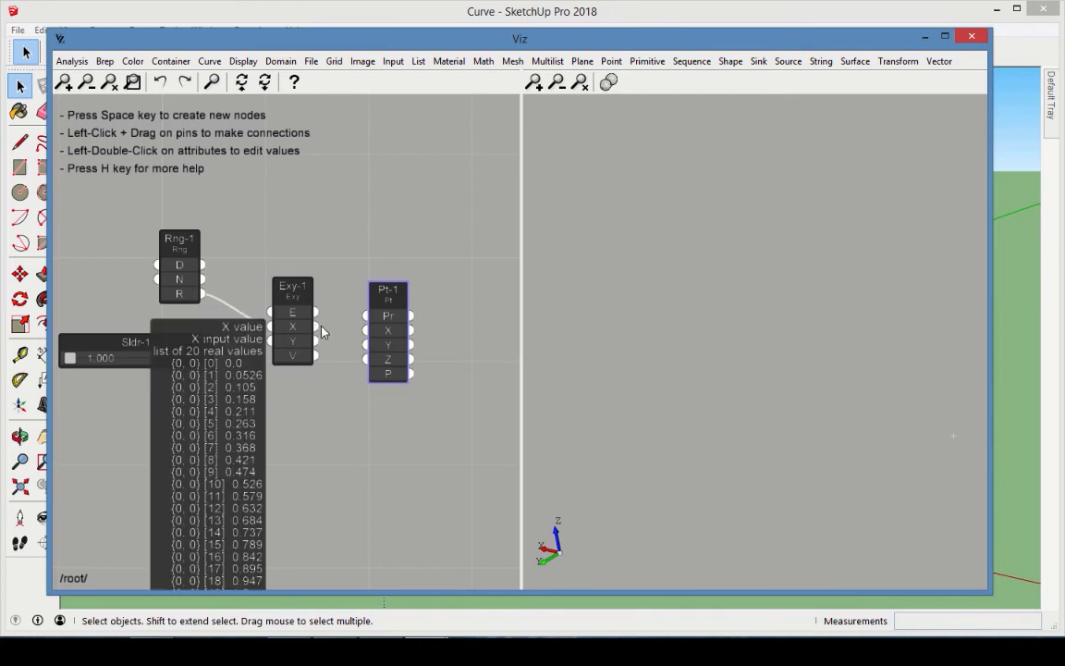
pyautogui.moveTo(316, 330); pyautogui.dragTo(367, 330)
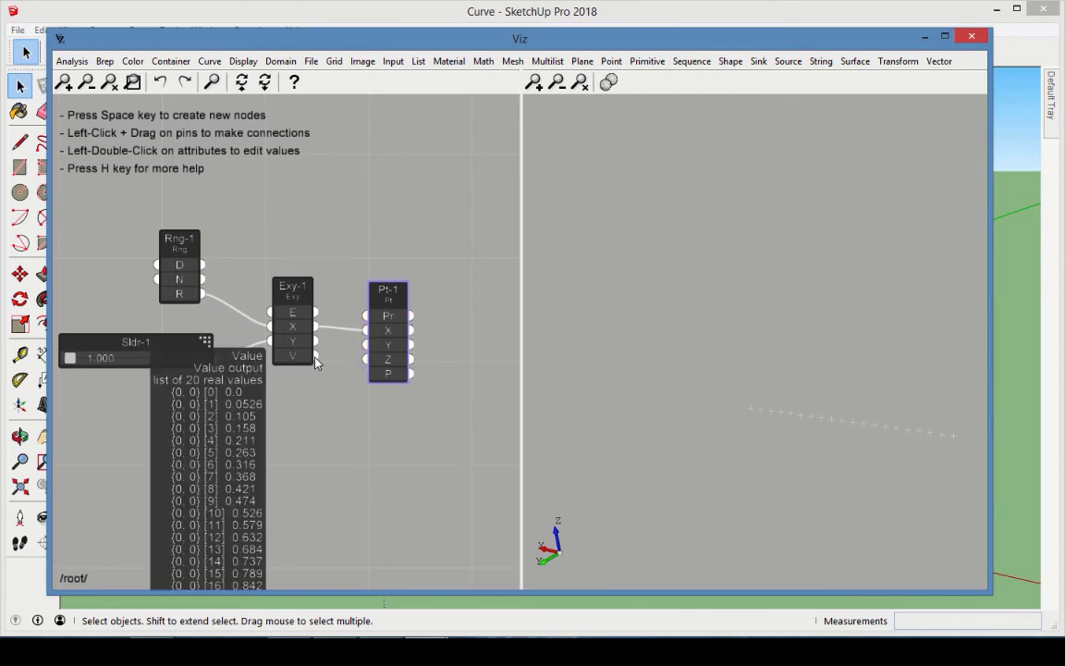
pyautogui.moveTo(316, 358); pyautogui.dragTo(367, 360)
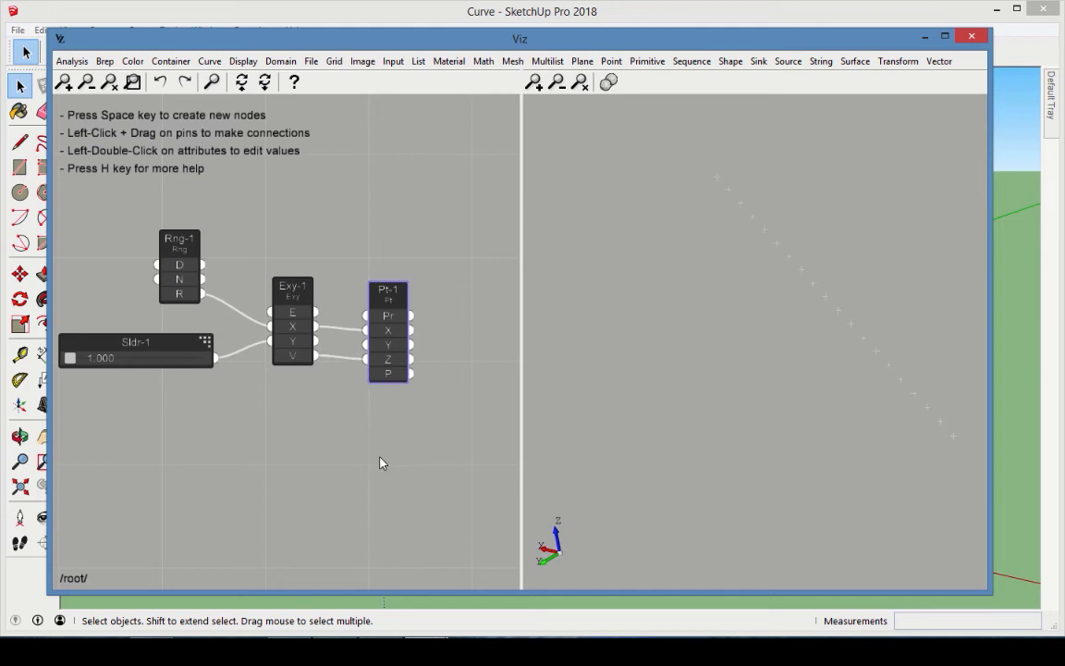
# Add an Interpolate Curve node beside the Point node and connect the Point output P to its P input
pyautogui.click(493, 500)
pyautogui.moveTo(467, 445); pyautogui.dragTo(405, 403, button='middle')
pyautogui.click(209, 61)
pyautogui.click(249, 116)
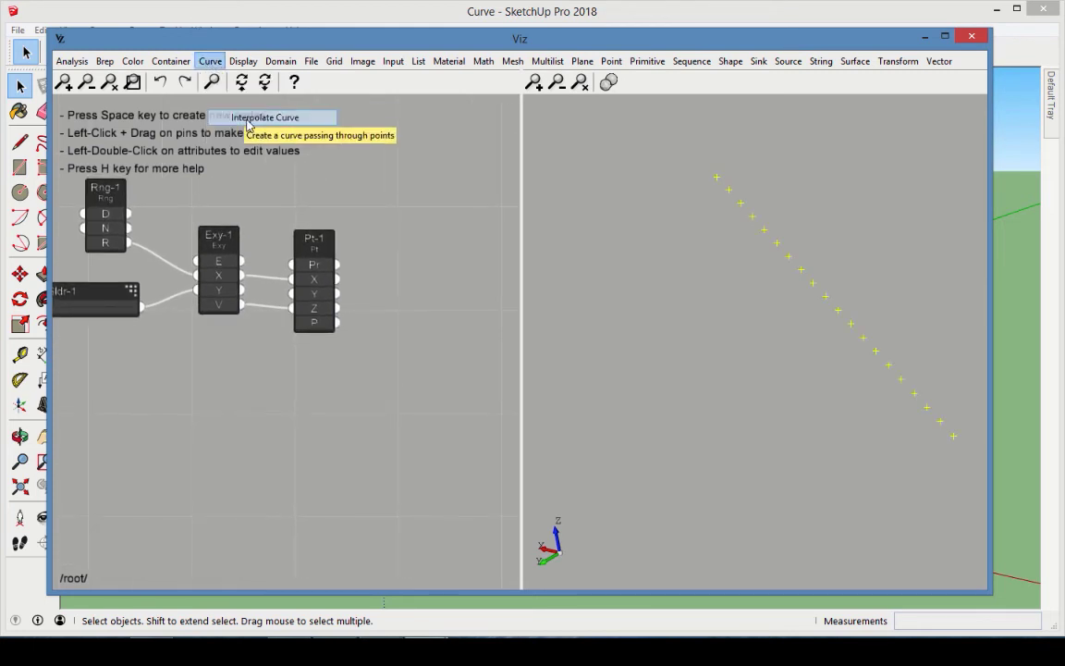
pyautogui.moveTo(282, 294); pyautogui.dragTo(396, 241)
pyautogui.moveTo(342, 326)
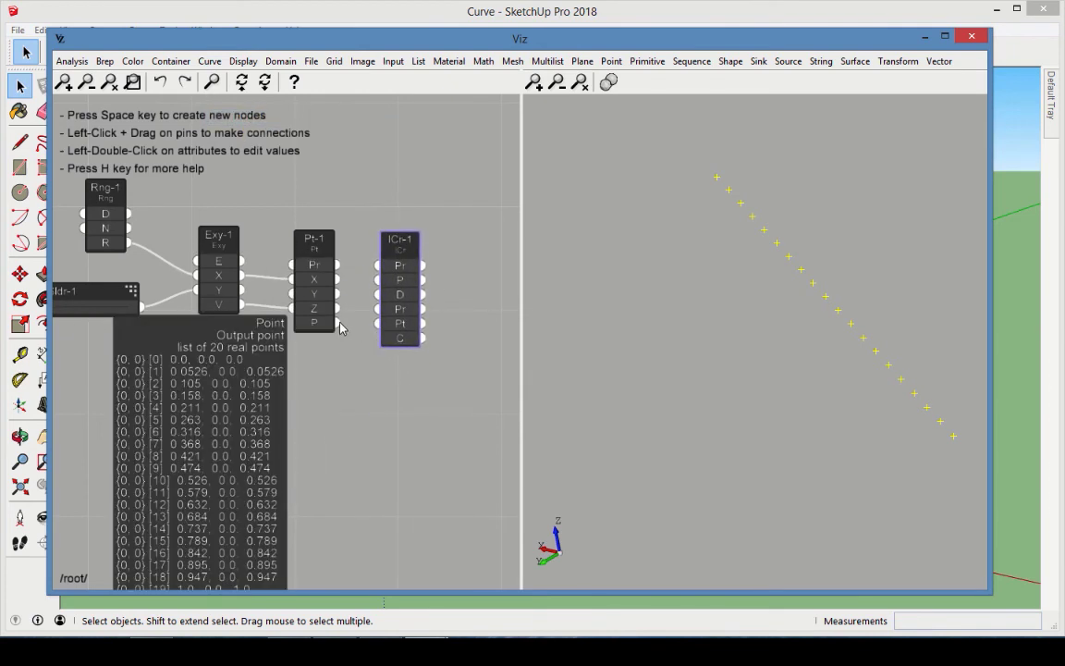
pyautogui.moveTo(338, 321); pyautogui.dragTo(378, 279)
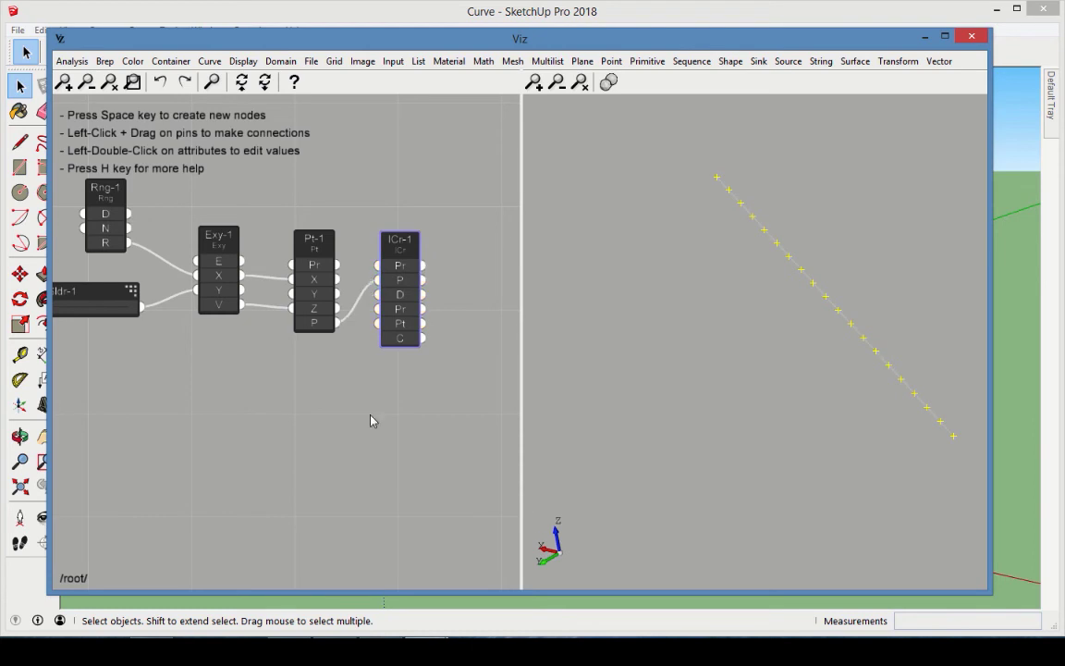
# Add a Move transform node and place it beside the Interpolate Curve node
pyautogui.moveTo(484, 239); pyautogui.dragTo(406, 225, button='middle')
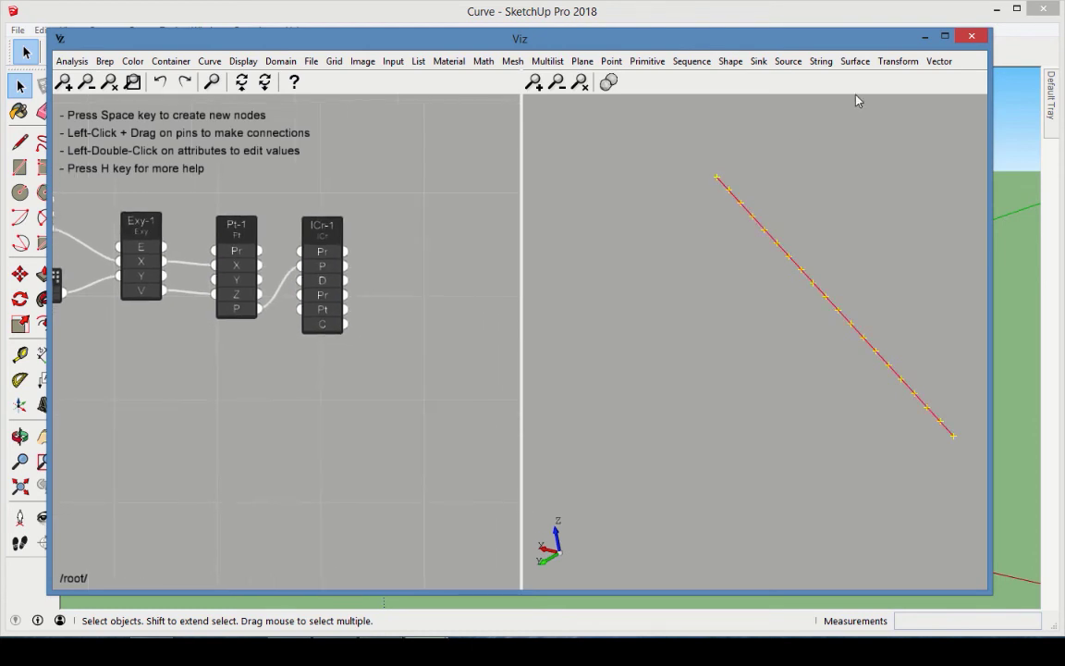
pyautogui.click(888, 61)
pyautogui.click(915, 97)
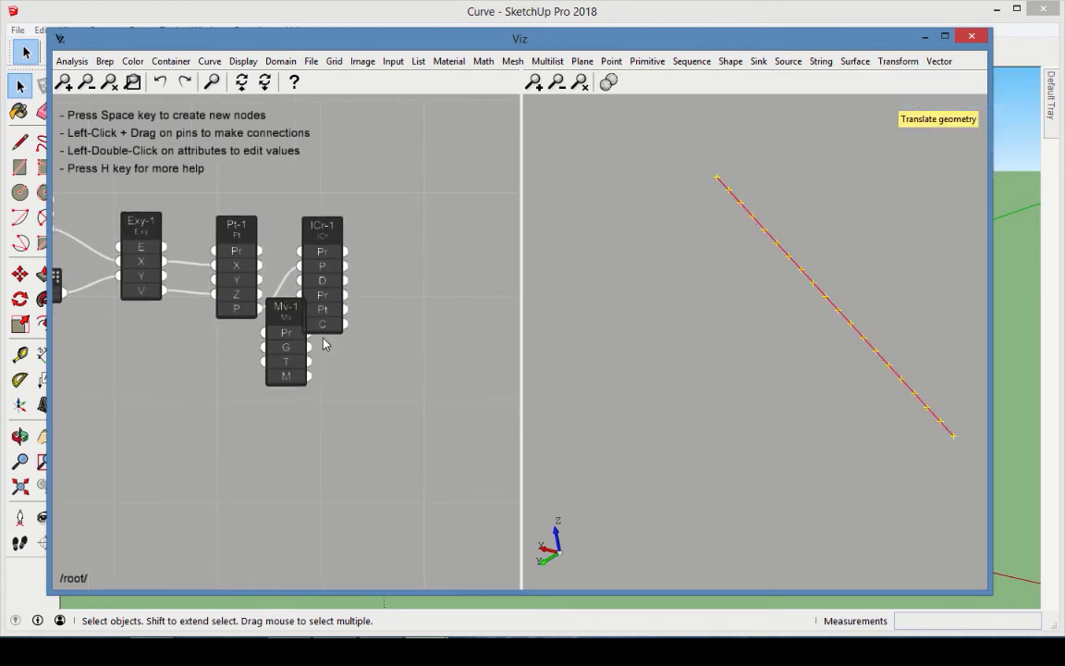
pyautogui.moveTo(413, 252); pyautogui.dragTo(404, 239)
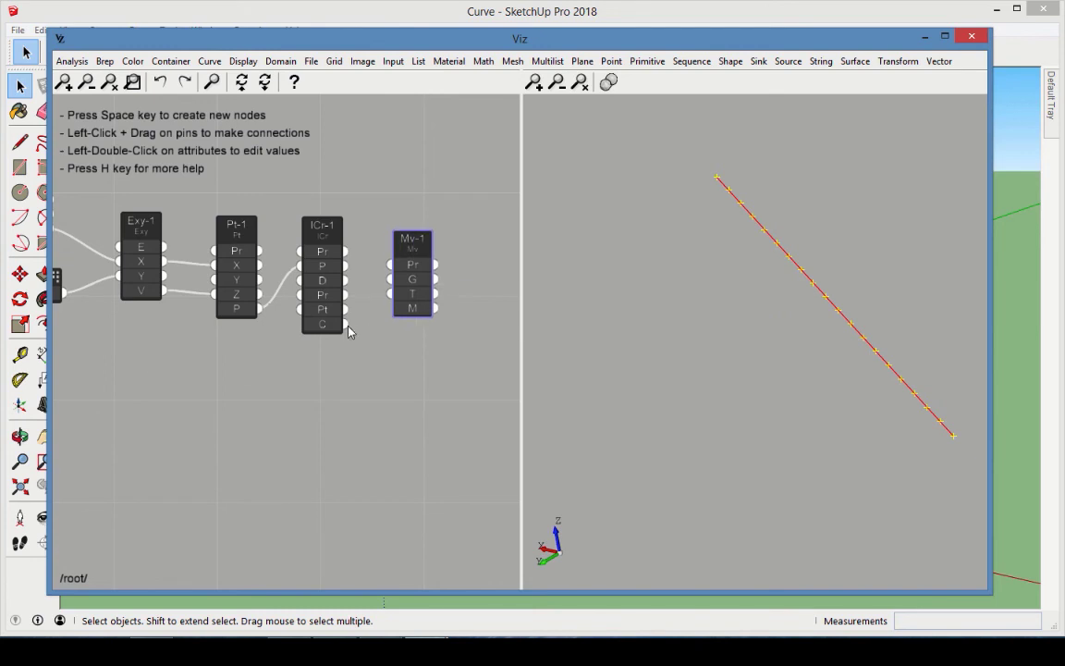
# Connect the Interpolate Curve output C to the Move node's G input and set the translation to X 0 and Y 1
pyautogui.moveTo(345, 323); pyautogui.dragTo(395, 278)
pyautogui.doubleClick(413, 294)
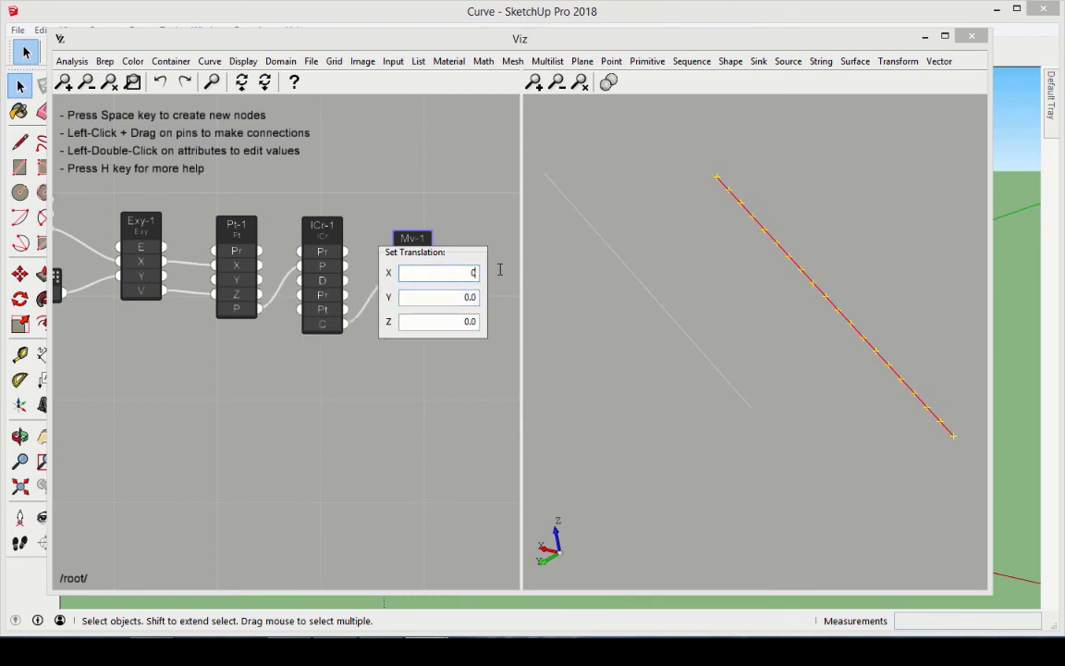
pyautogui.write('0')
pyautogui.press('Tab')
pyautogui.write('1')
pyautogui.press('Tab')
pyautogui.click(463, 368)
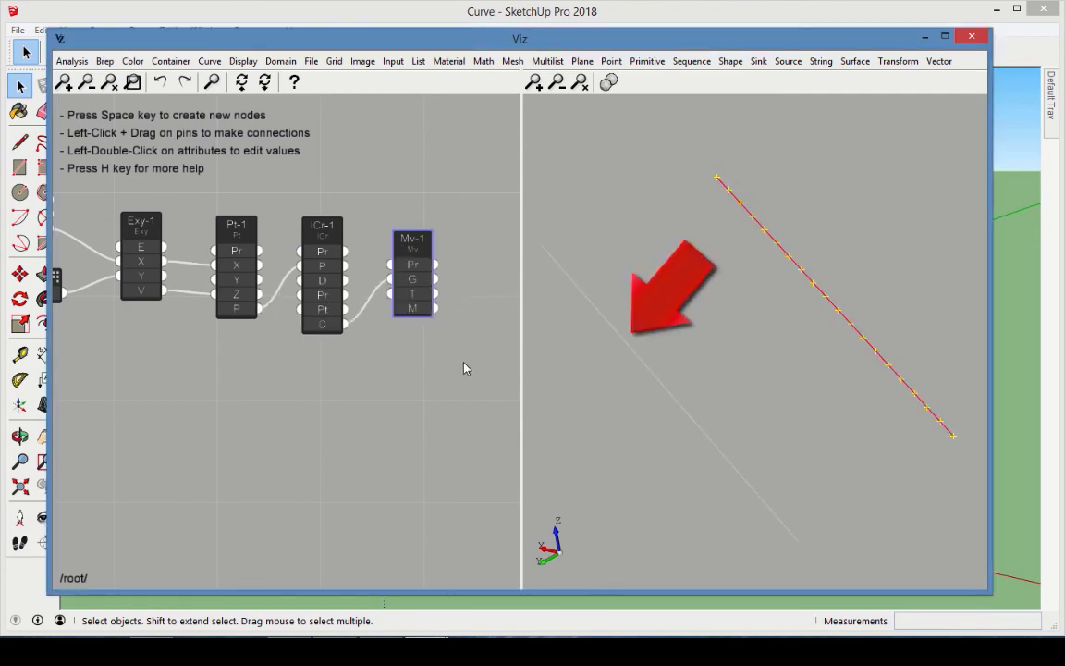
pyautogui.moveTo(608, 393)
pyautogui.mouseDown(button='middle')
pyautogui.moveTo(641, 328)
pyautogui.moveTo(602, 367)
pyautogui.moveTo(602, 393)
pyautogui.mouseUp(button='middle')
# Add a Loft node beside the Move node and connect the Move node's G and M outputs to the loft's C input
pyautogui.click(461, 421)
pyautogui.moveTo(460, 421); pyautogui.dragTo(402, 382, button='middle')
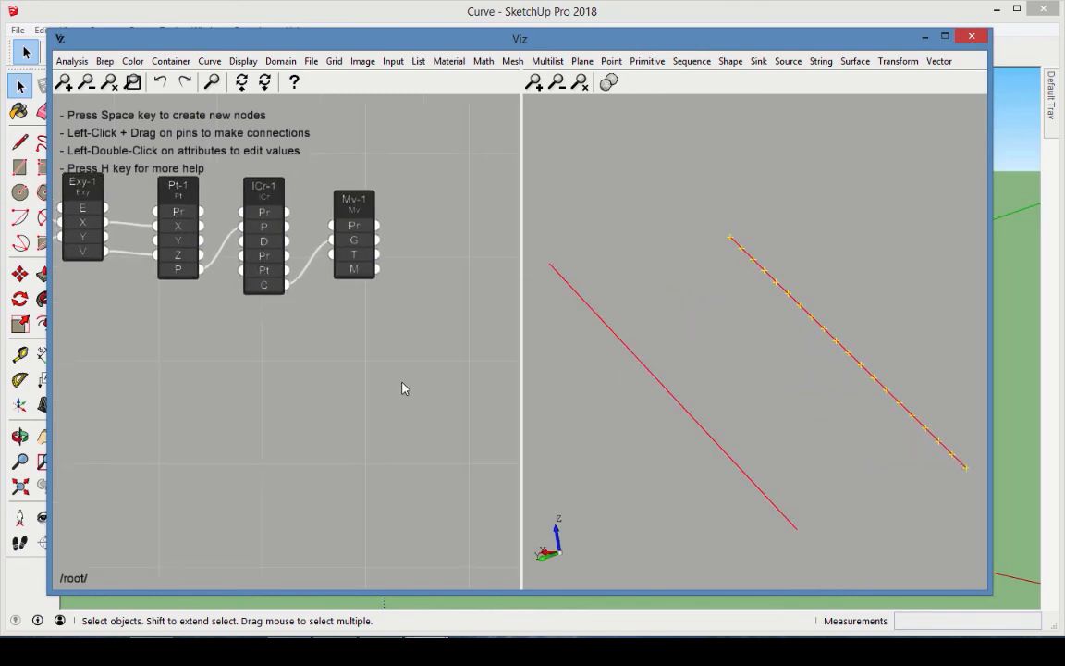
pyautogui.click(733, 61)
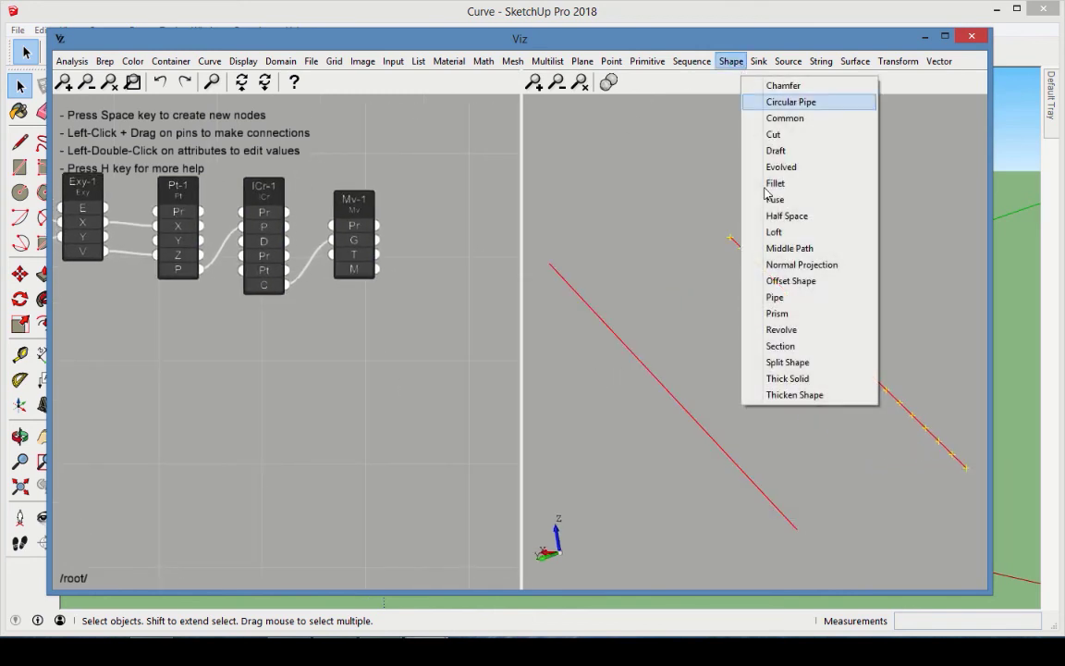
pyautogui.click(775, 236)
pyautogui.moveTo(288, 291); pyautogui.dragTo(435, 217)
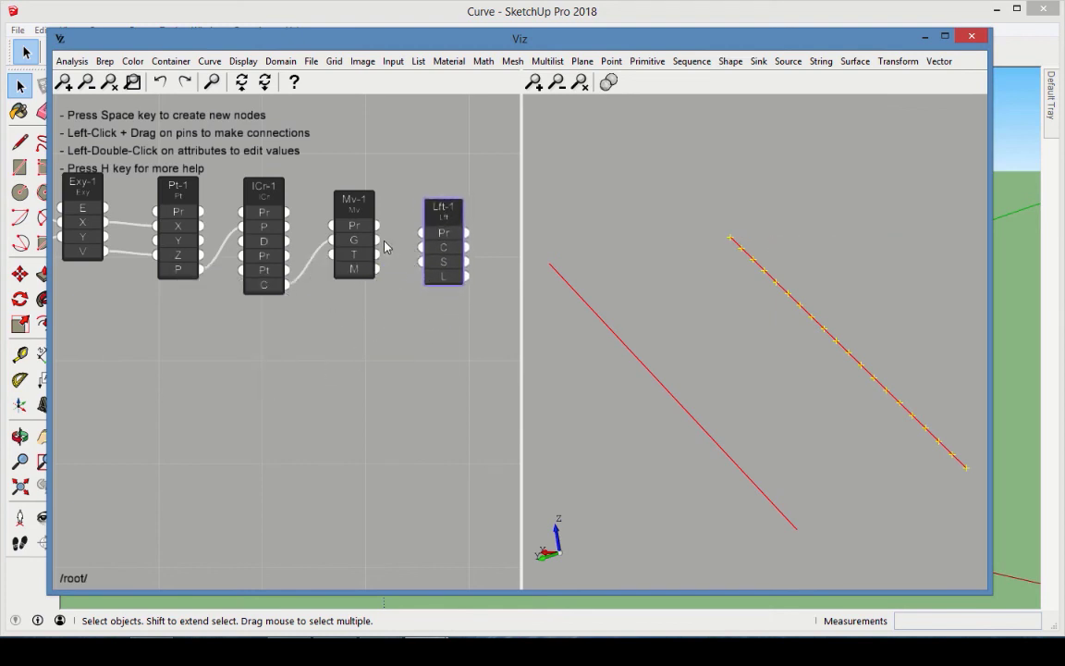
pyautogui.moveTo(377, 239); pyautogui.dragTo(421, 251)
pyautogui.click(430, 387)
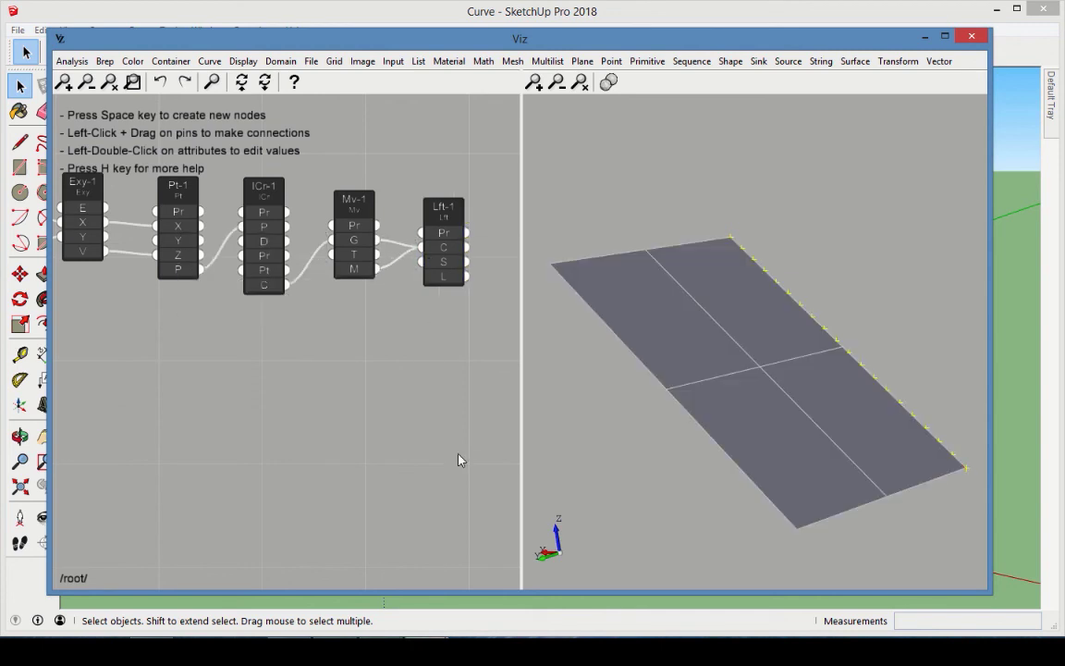
# Raise the slider feeding the expression's Y input above 1 to bend the lofted surface into a power curve
pyautogui.moveTo(225, 347); pyautogui.dragTo(460, 388, button='middle')
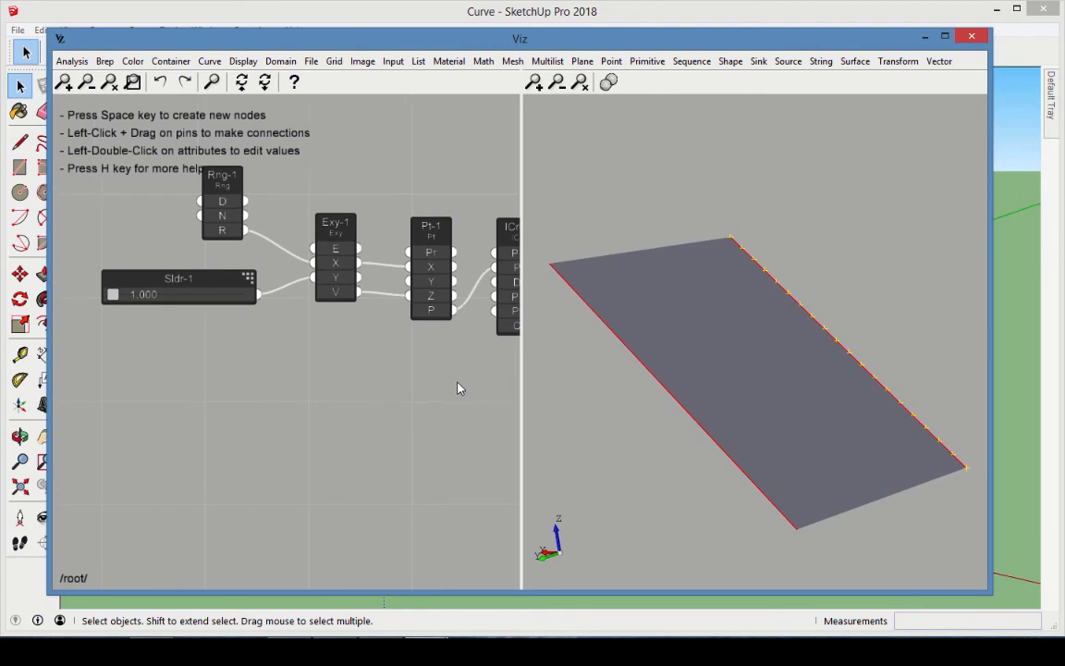
pyautogui.moveTo(113, 295); pyautogui.dragTo(187, 305)
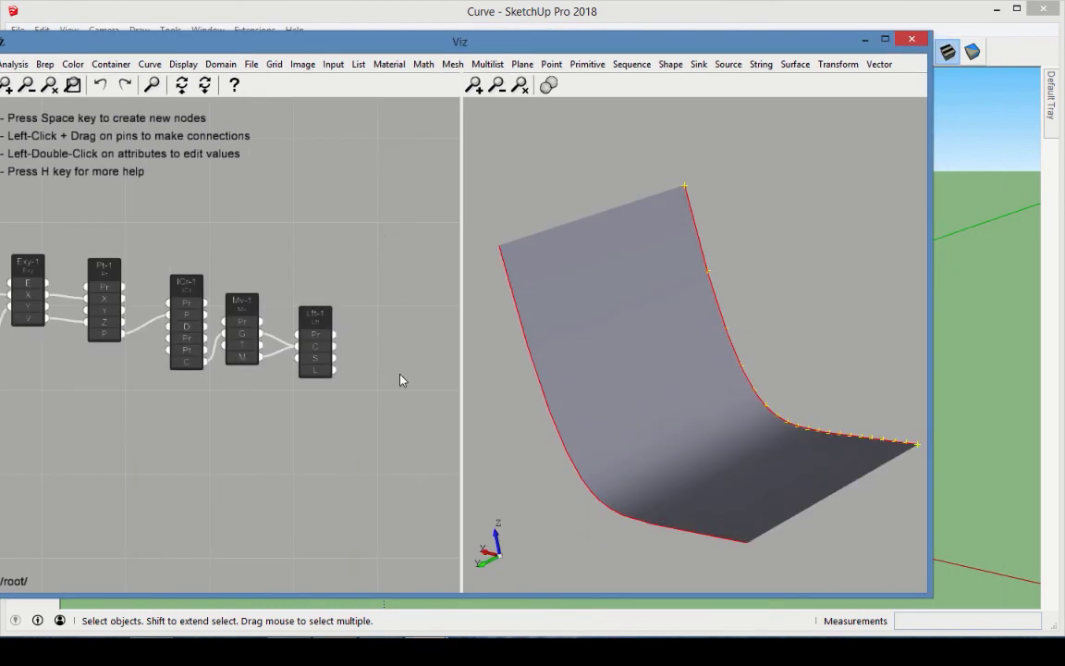
# Add a Thicken Shape node and place it beside the Loft node
pyautogui.scroll(3, 401, 370)
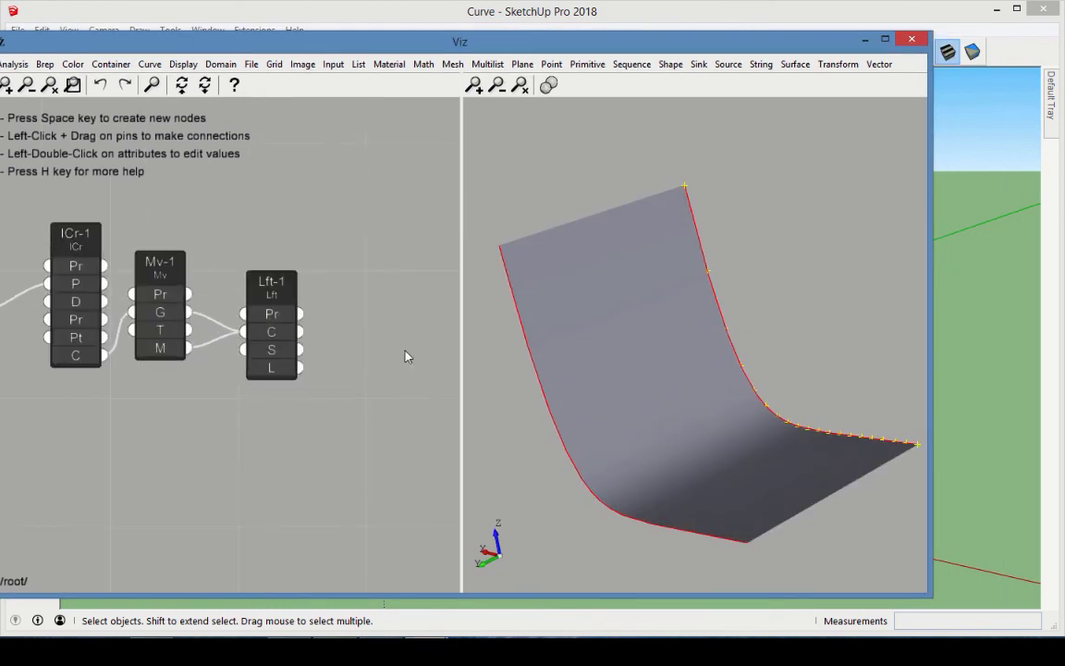
pyautogui.click(672, 67)
pyautogui.click(708, 394)
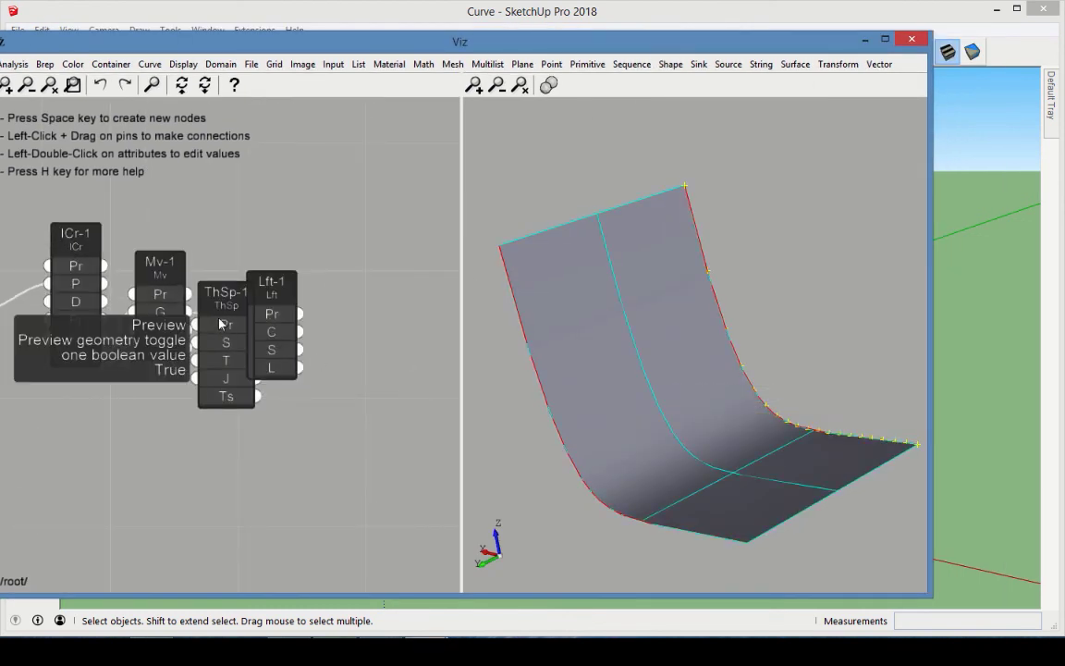
pyautogui.moveTo(222, 324); pyautogui.dragTo(373, 295)
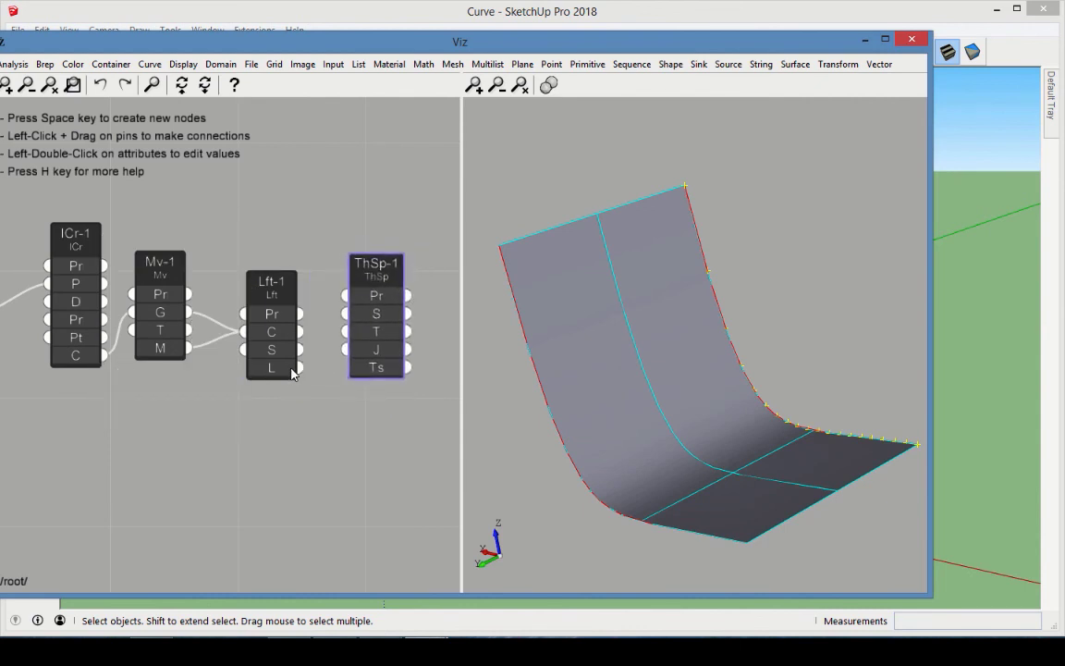